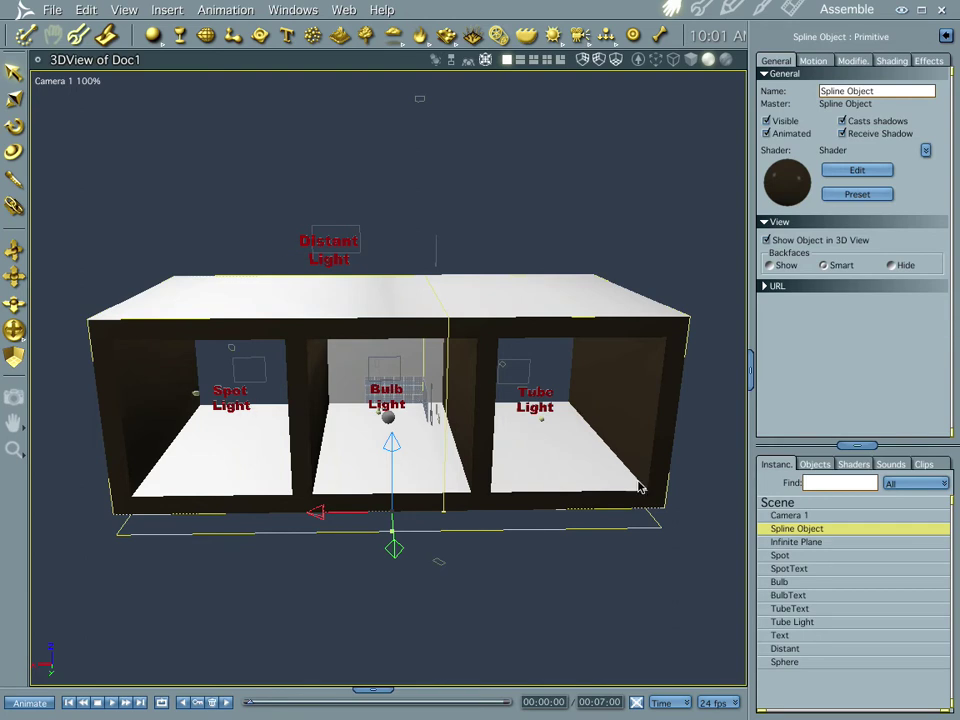
# Frame the SpotText object in the 3D view and render the spot-lit scene.
pyautogui.click(789, 568)
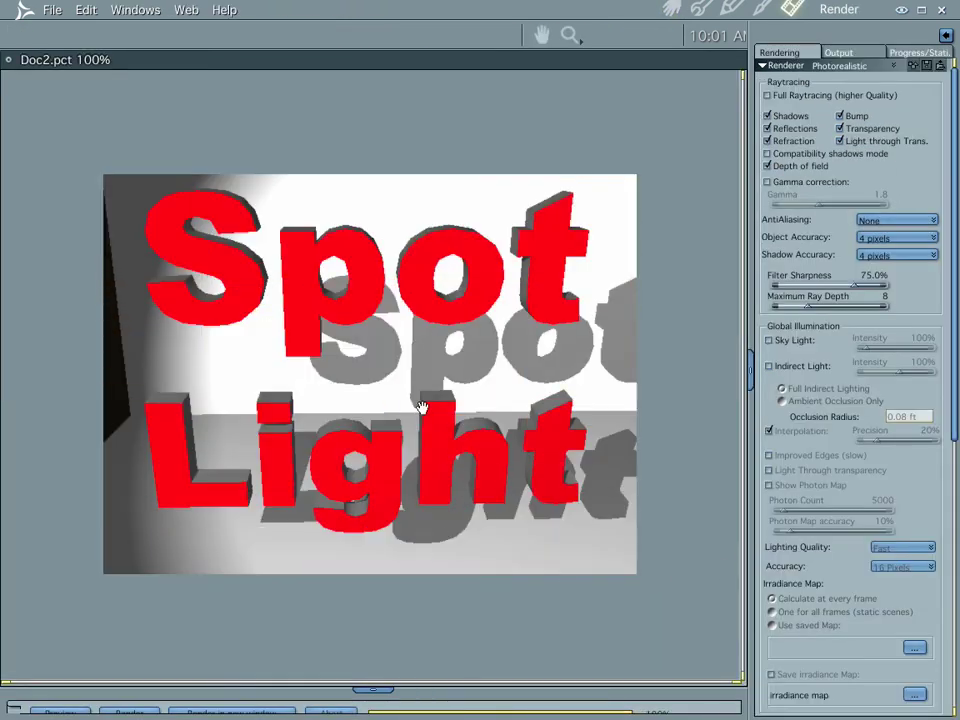
pyautogui.click(672, 10)
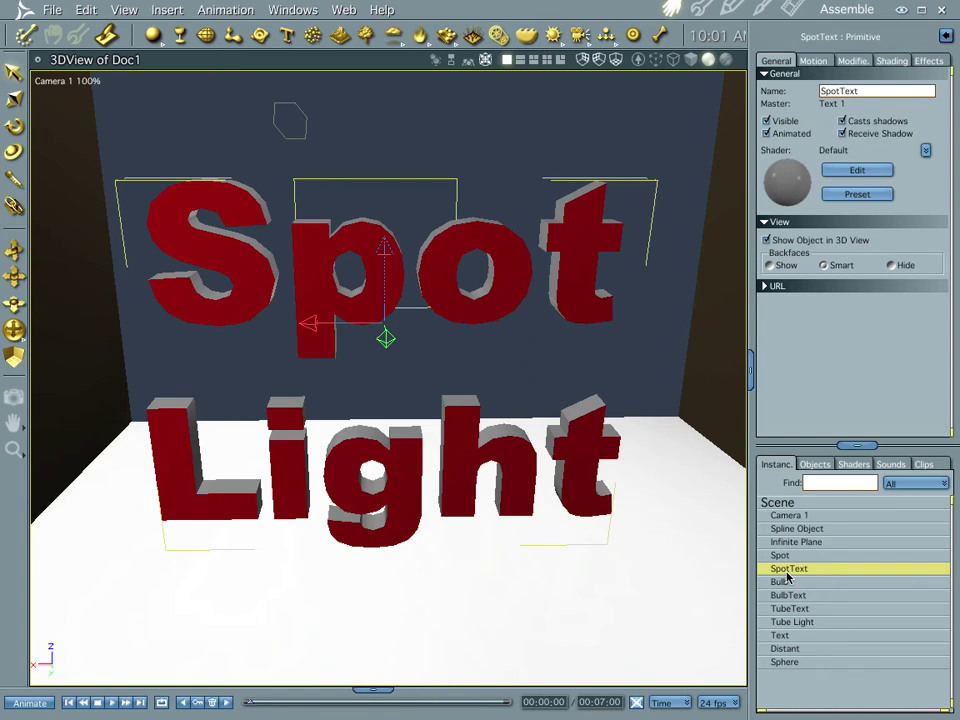
pyautogui.hotkey('ctrl', 'r')
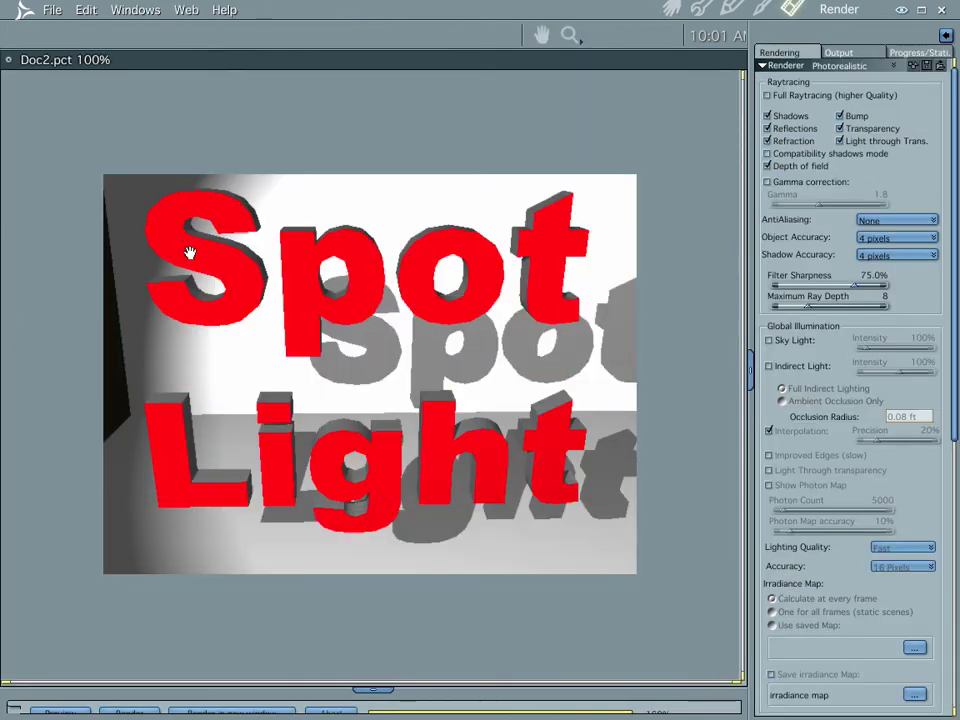
pyautogui.click(672, 10)
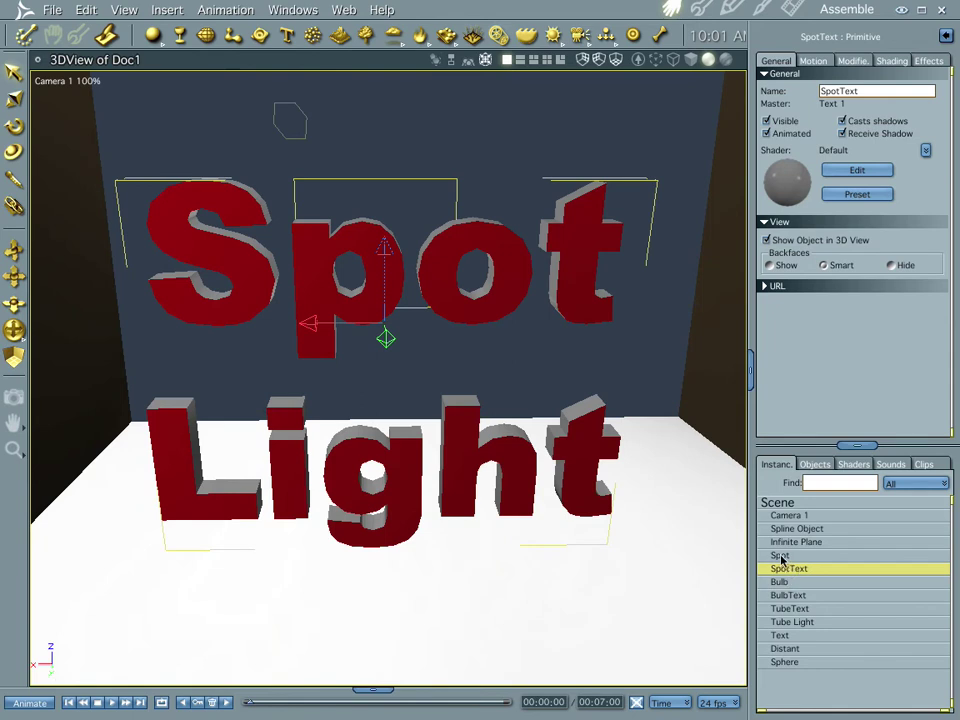
# Set the Spot light's half angle to 32° and render the scene to check the wider cone.
pyautogui.click(782, 556)
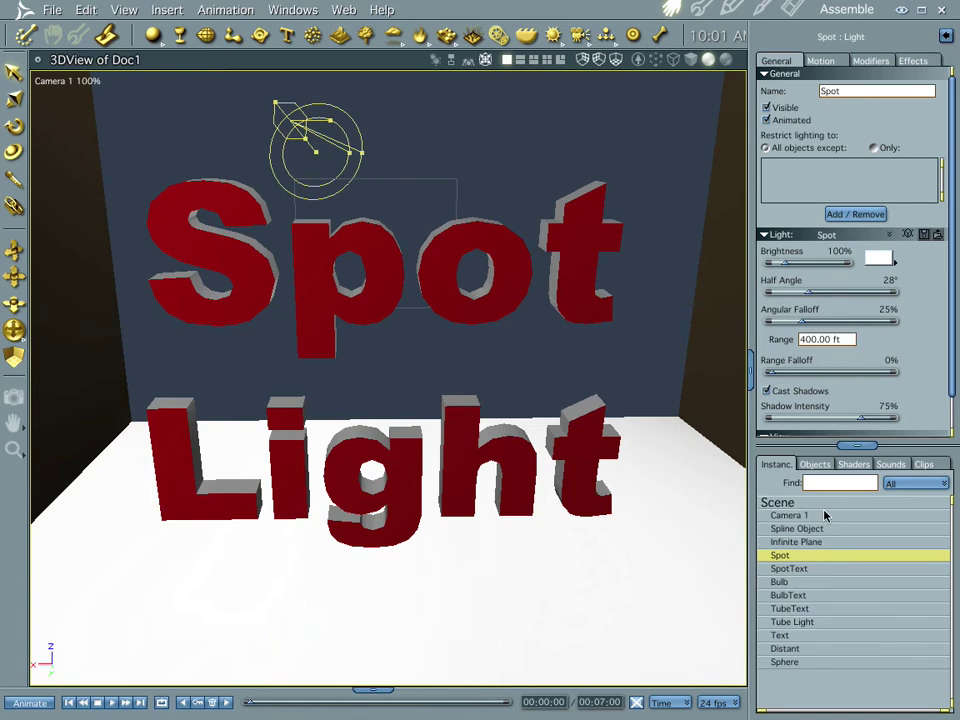
pyautogui.press('0')
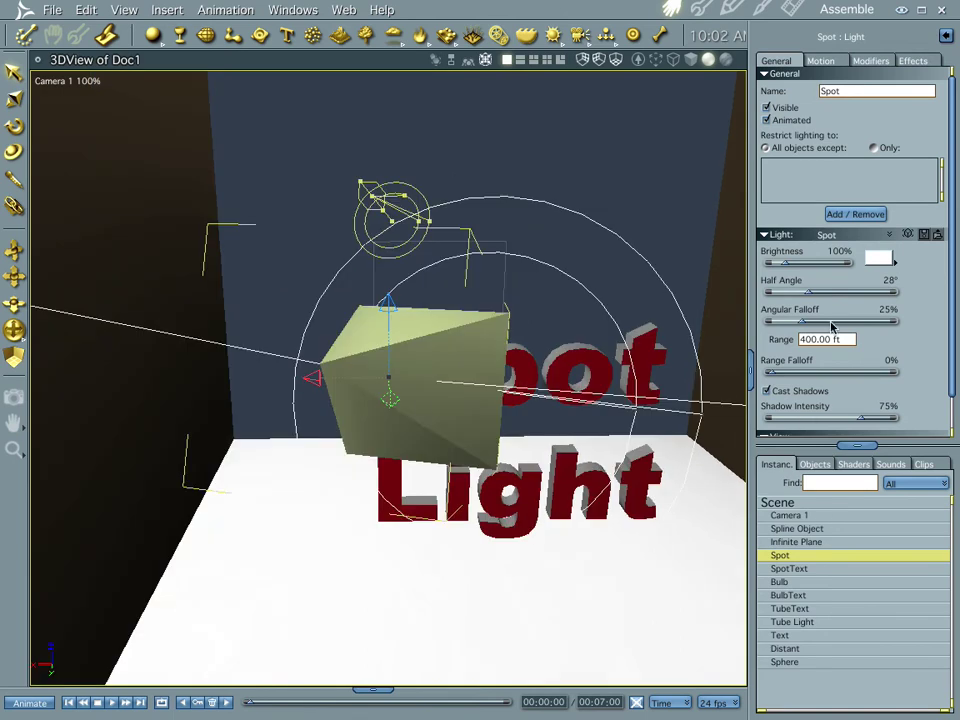
pyautogui.moveTo(808, 296)
pyautogui.mouseDown()
pyautogui.moveTo(798, 298)
pyautogui.moveTo(822, 304)
pyautogui.moveTo(814, 296)
pyautogui.mouseUp()
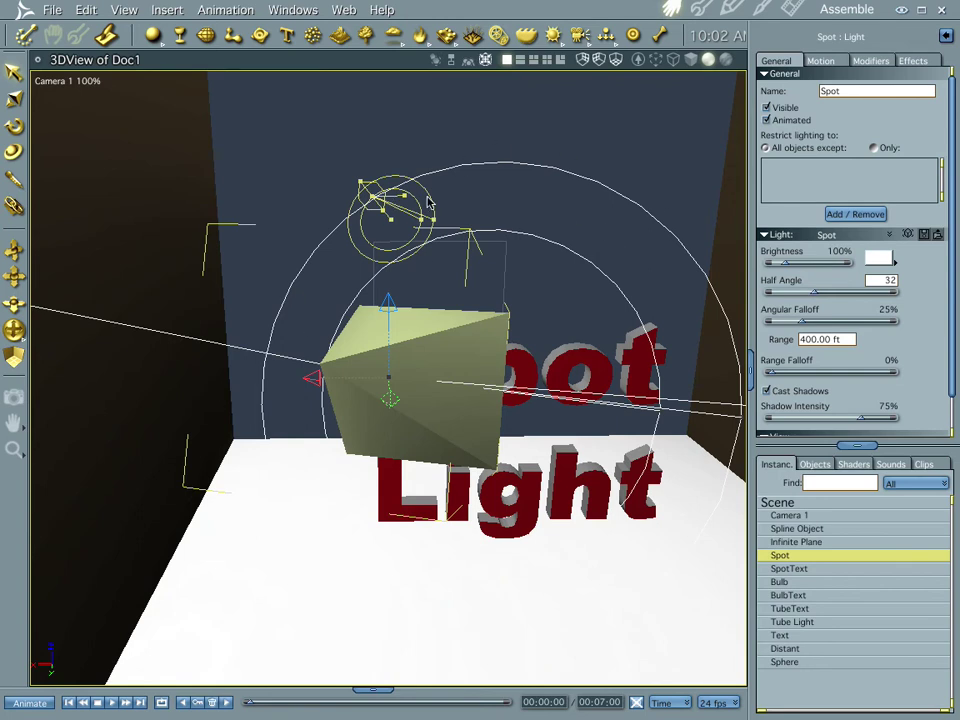
pyautogui.hotkey('ctrl', 'r')
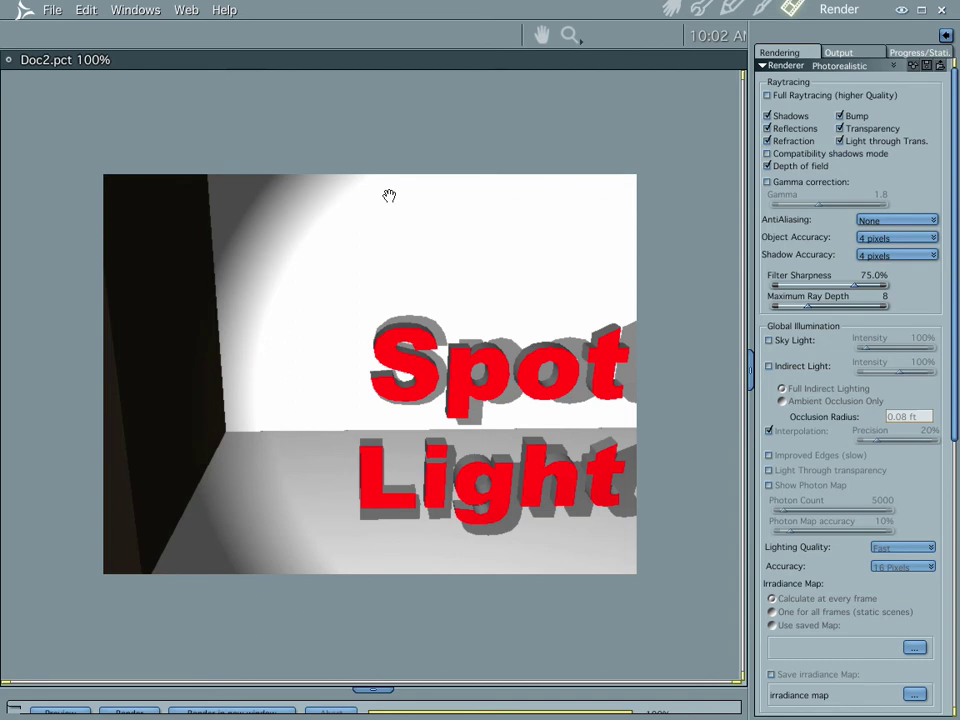
pyautogui.click(671, 9)
# Set the Spot light's angular falloff to 0% and render the scene with a hard cone edge.
pyautogui.moveTo(803, 318); pyautogui.dragTo(716, 344)
pyautogui.hotkey('ctrl', 'r')
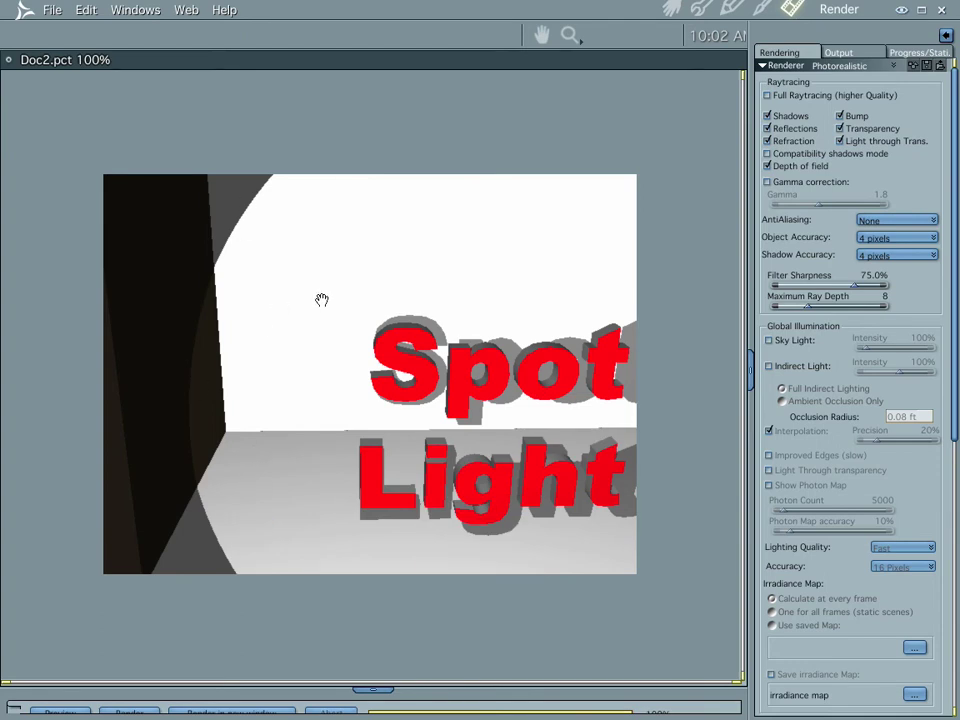
pyautogui.click(674, 10)
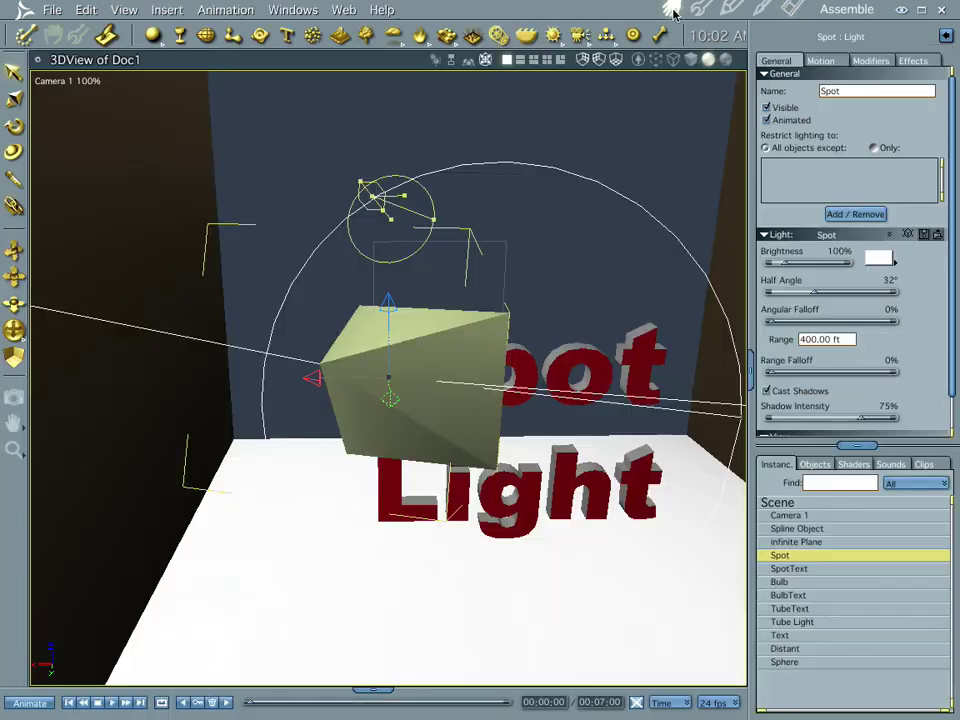
# Set the Spot light's angular falloff to 22% and render the scene to check the softened edge.
pyautogui.moveTo(773, 327); pyautogui.dragTo(797, 324)
pyautogui.hotkey('ctrl', 'r')
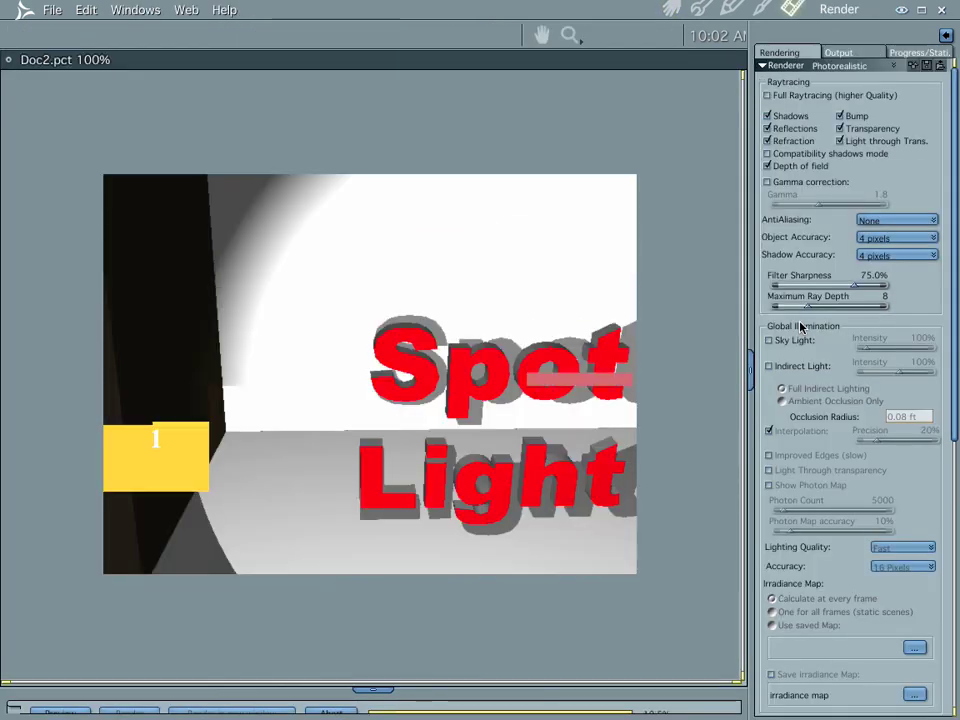
pyautogui.click(671, 10)
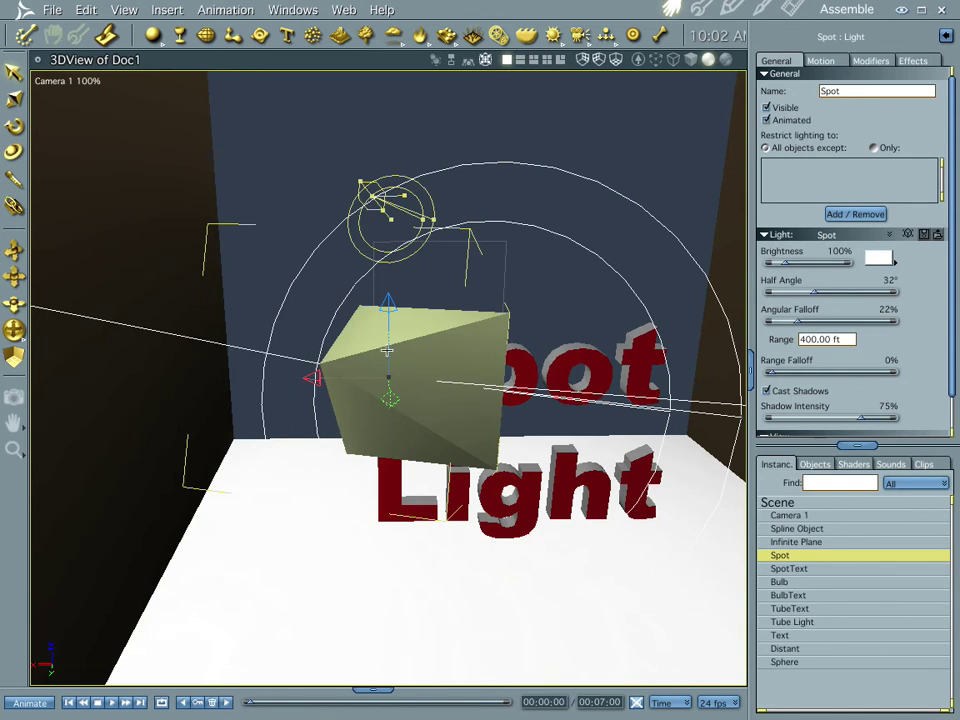
# Move the Spot light along its axes to a raised position up and to the left of the Spot Light text.
pyautogui.moveTo(365, 347); pyautogui.dragTo(365, 429)
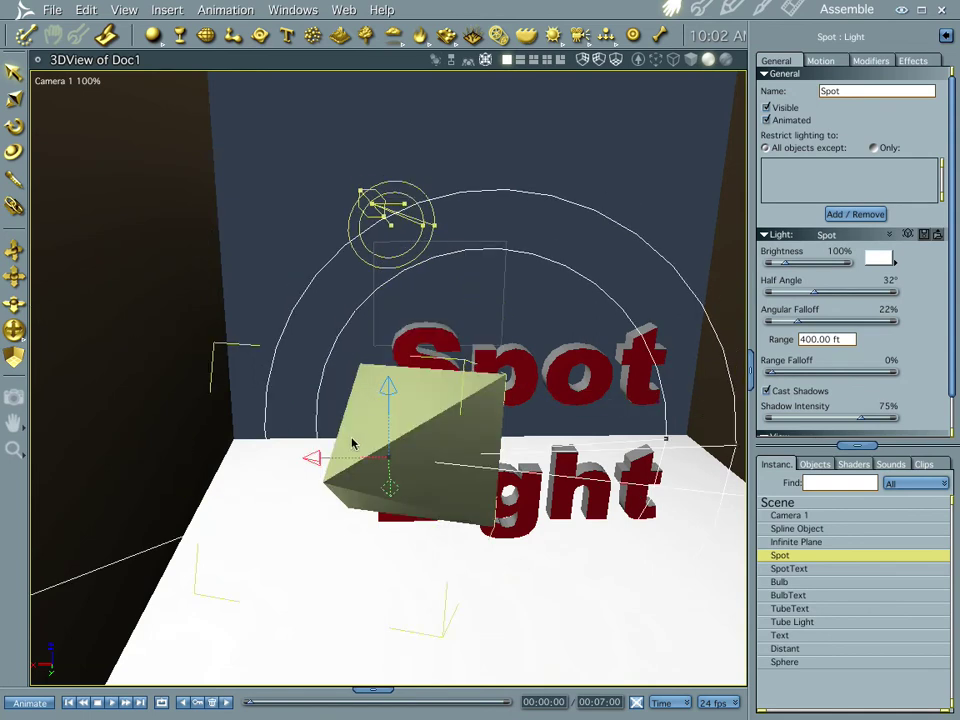
pyautogui.moveTo(313, 456); pyautogui.dragTo(247, 450)
pyautogui.moveTo(323, 393); pyautogui.dragTo(272, 223)
pyautogui.moveTo(245, 313); pyautogui.dragTo(212, 310)
pyautogui.moveTo(289, 231); pyautogui.dragTo(287, 115)
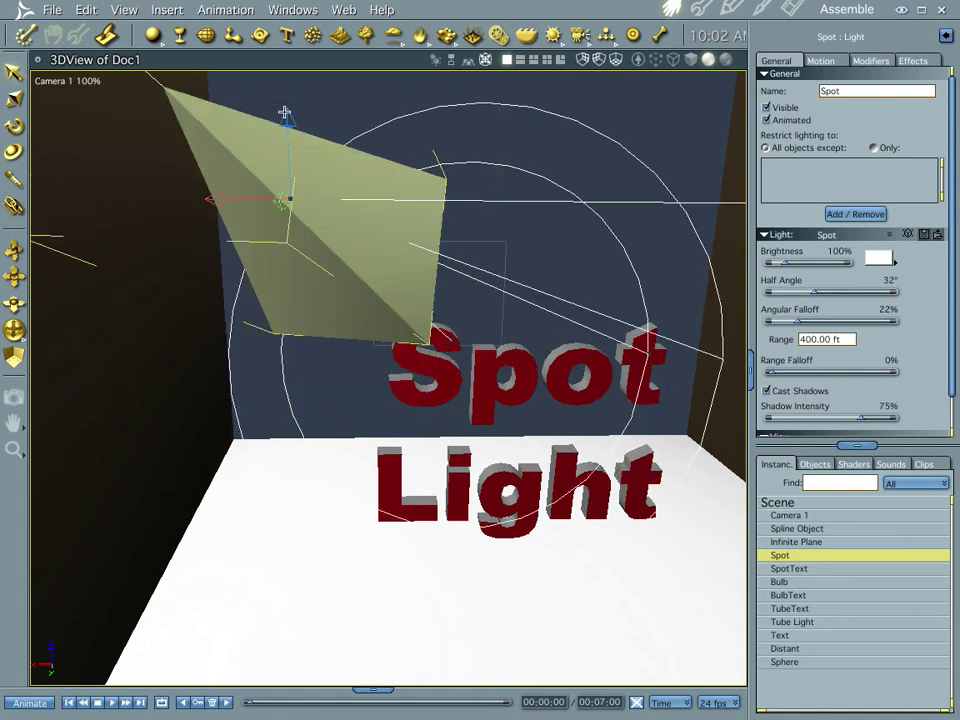
# Add a second Point At modifier to the Spot light and delete it again.
pyautogui.click(872, 61)
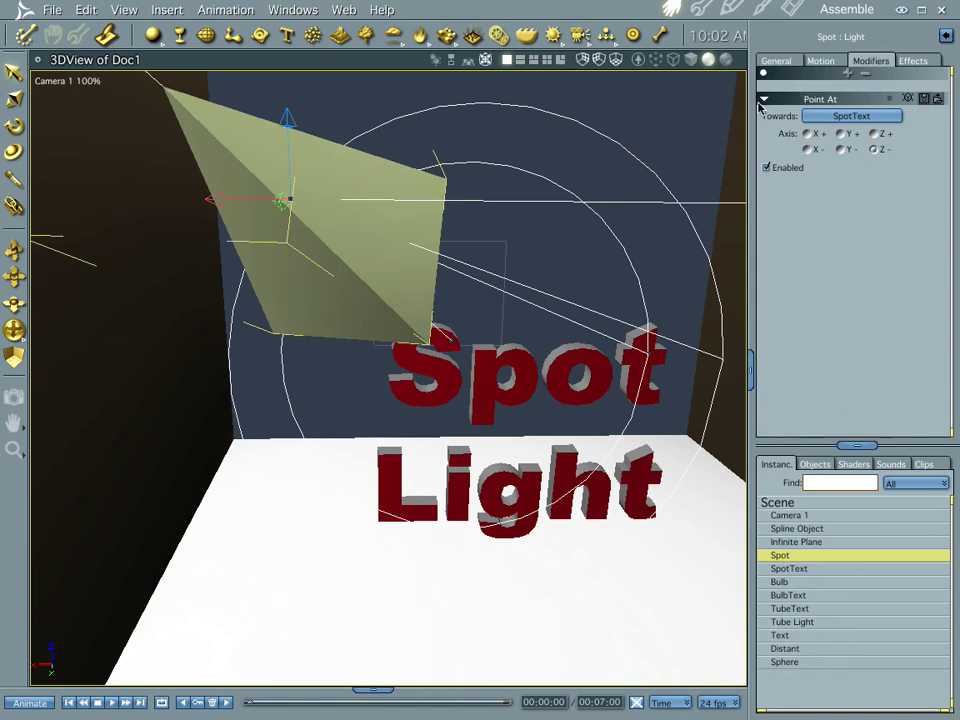
pyautogui.click(847, 74)
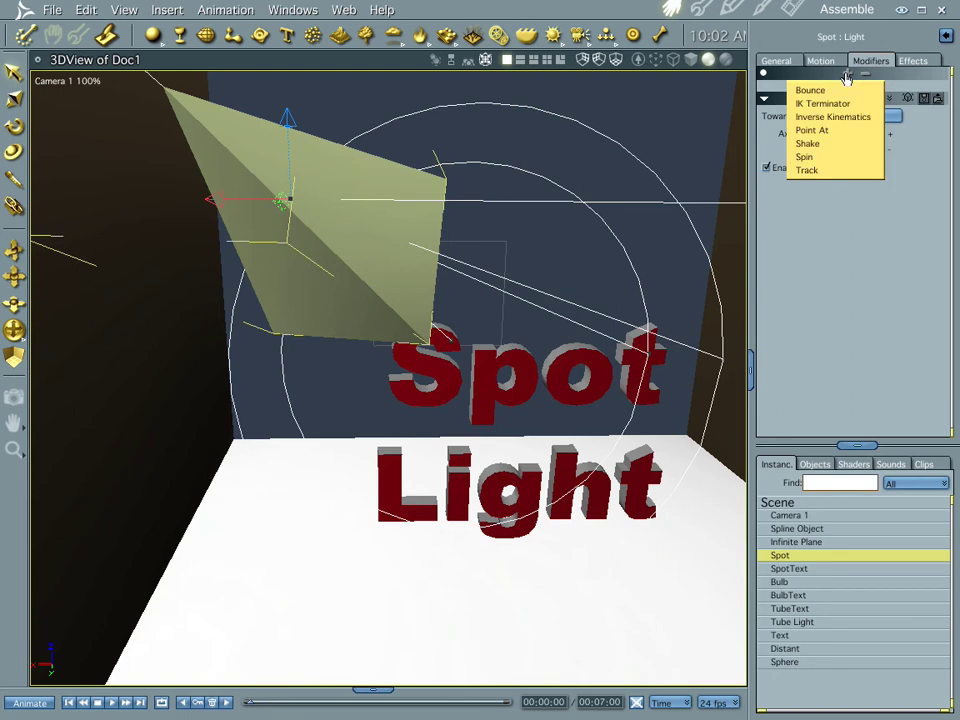
pyautogui.click(836, 133)
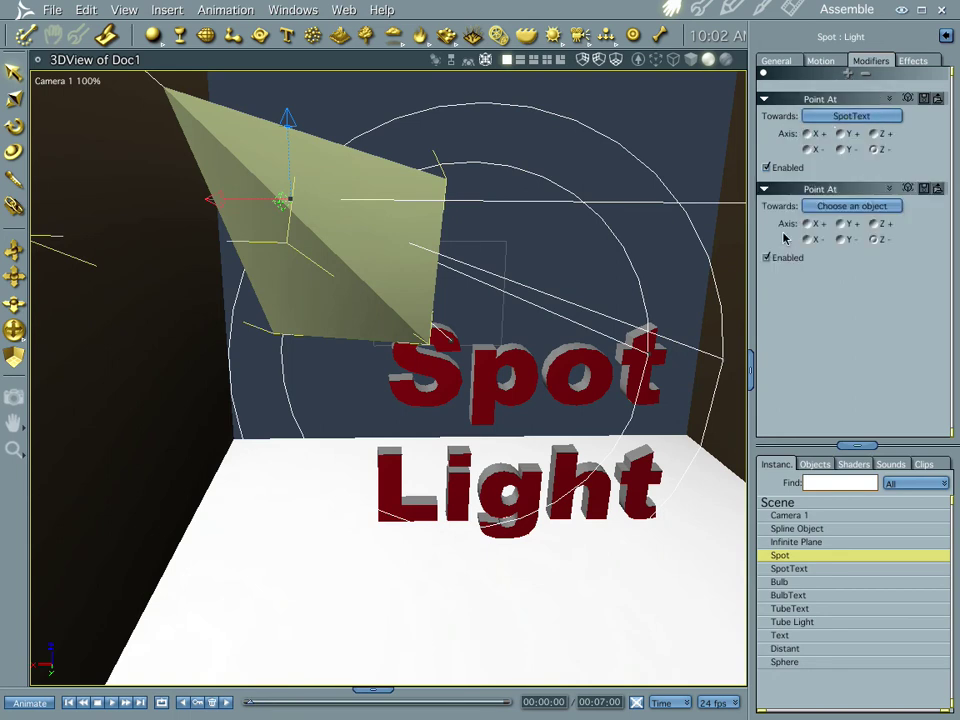
pyautogui.press('Delete')
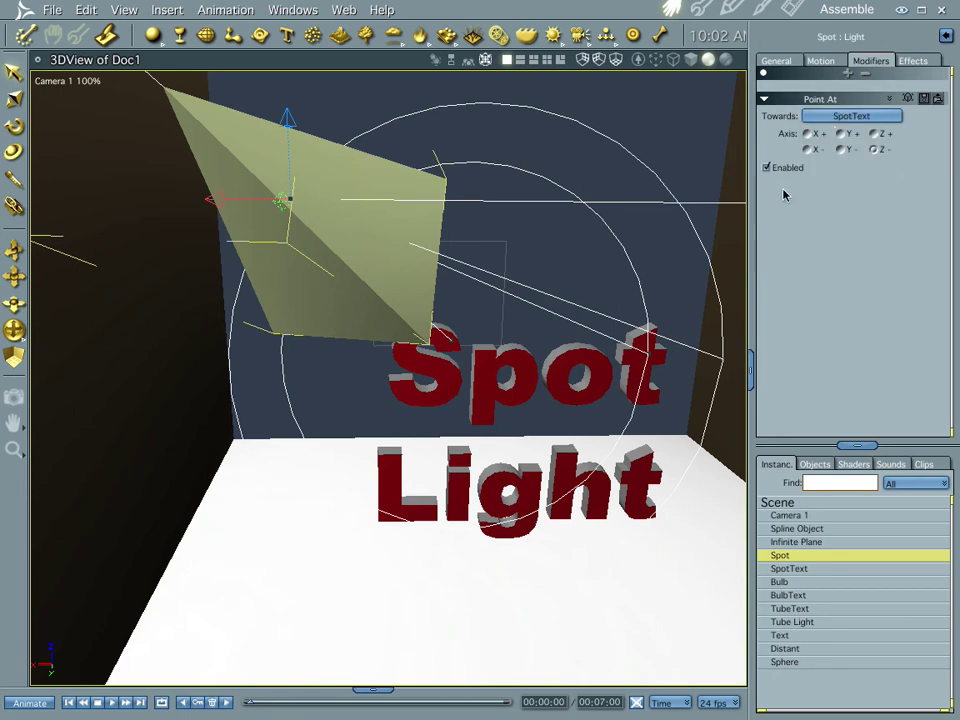
# Choose SpotText as the target of the Spot light's Point At modifier and render the scene.
pyautogui.click(857, 115)
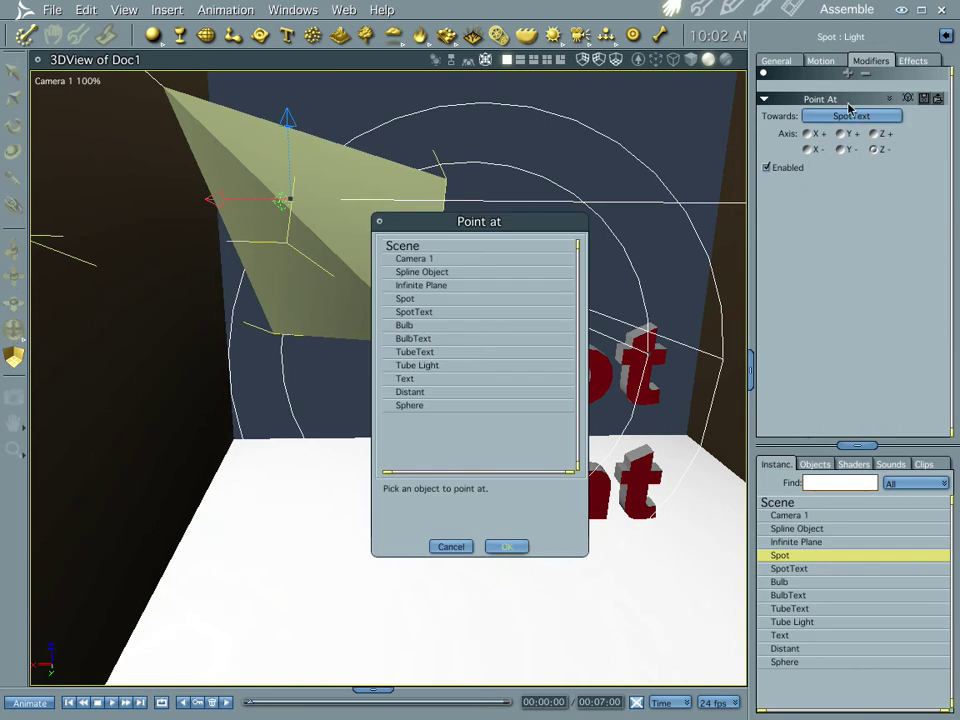
pyautogui.click(430, 312)
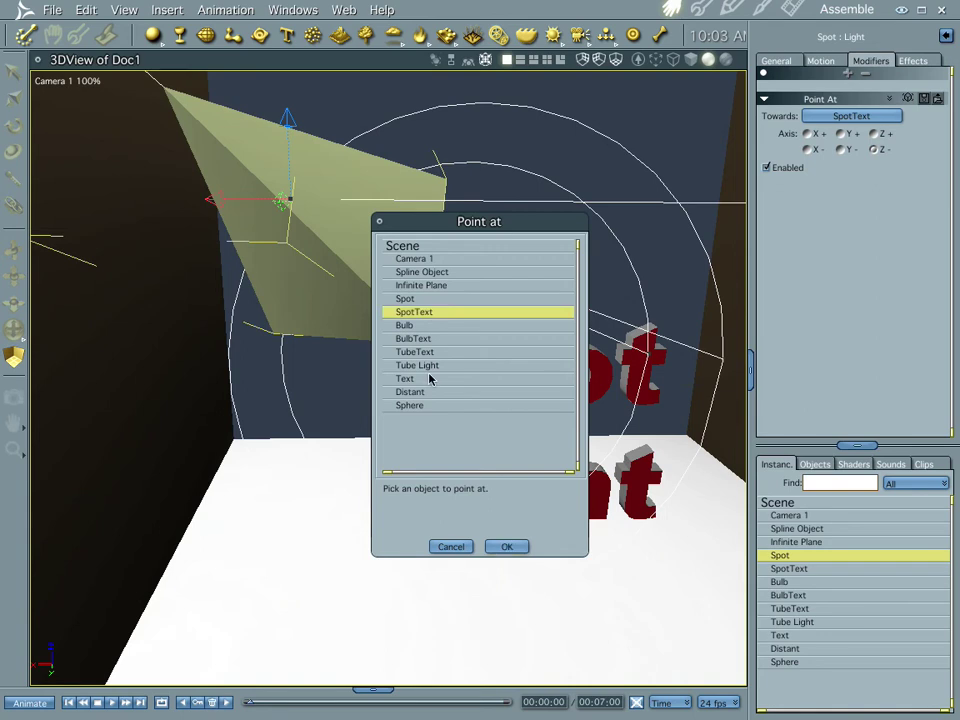
pyautogui.click(505, 545)
pyautogui.hotkey('ctrl', 'r')
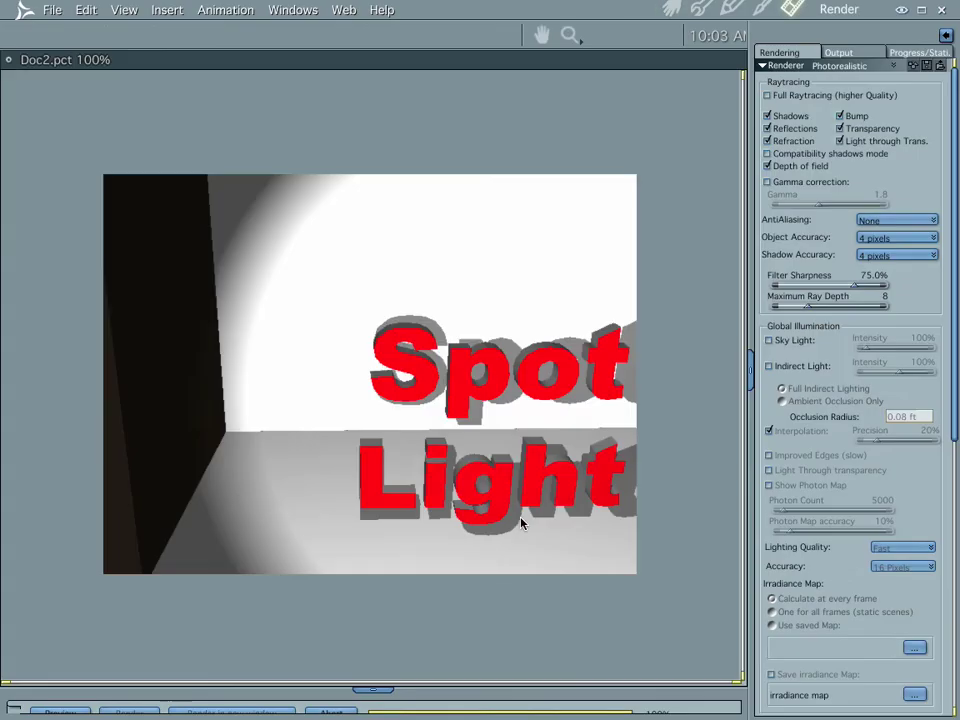
pyautogui.click(670, 9)
# Move the Spot light sideways over the text and lower it in front of the letters, rendering after each move.
pyautogui.moveTo(369, 212); pyautogui.dragTo(441, 216)
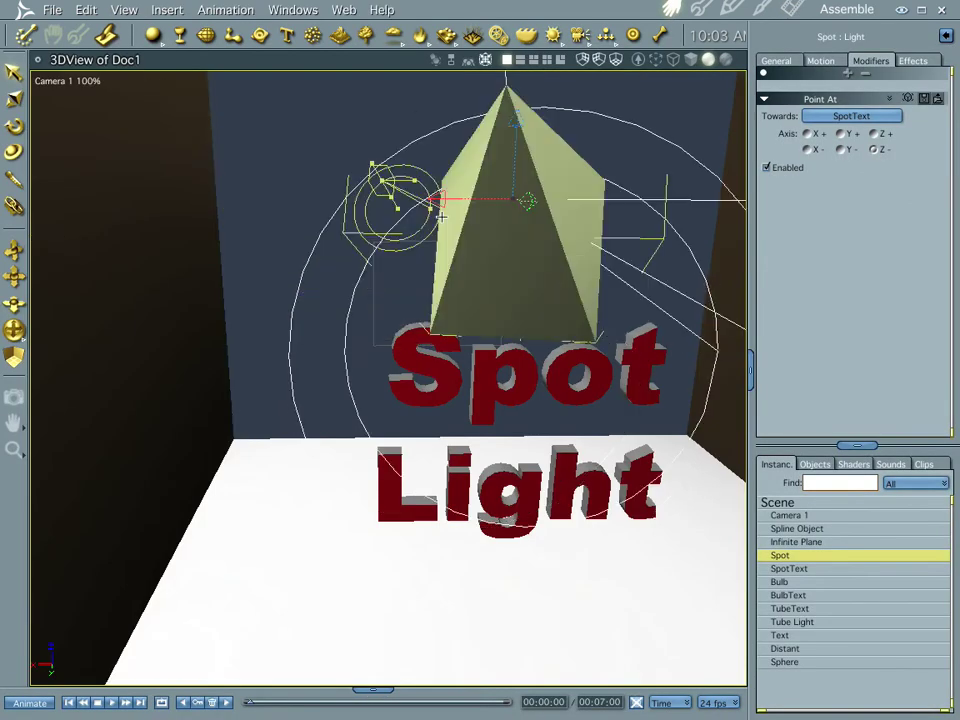
pyautogui.hotkey('ctrl', 'r')
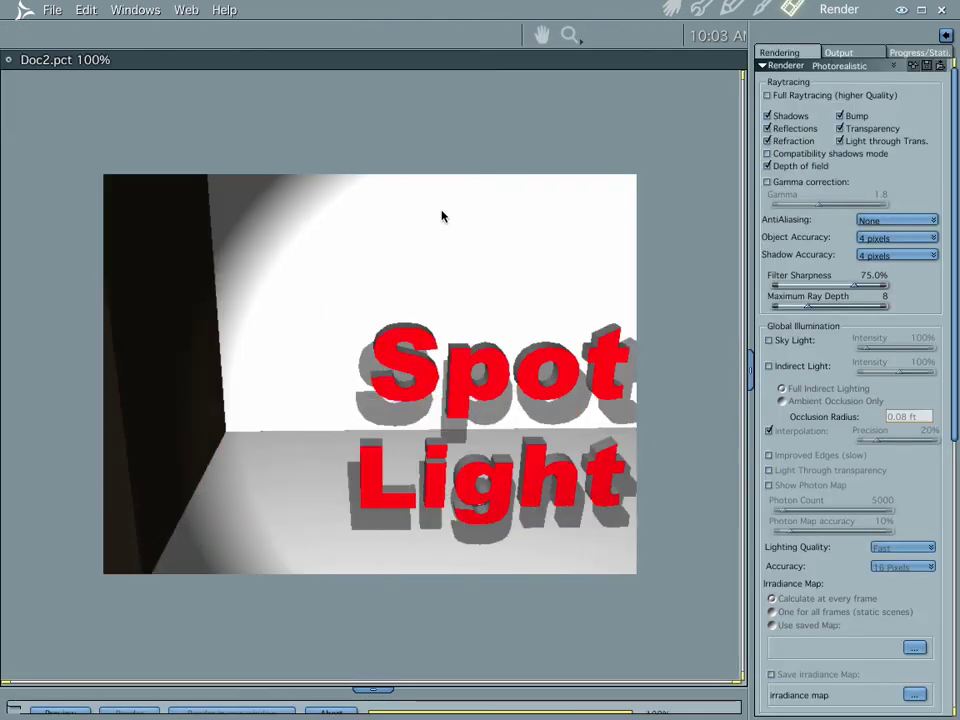
pyautogui.click(671, 8)
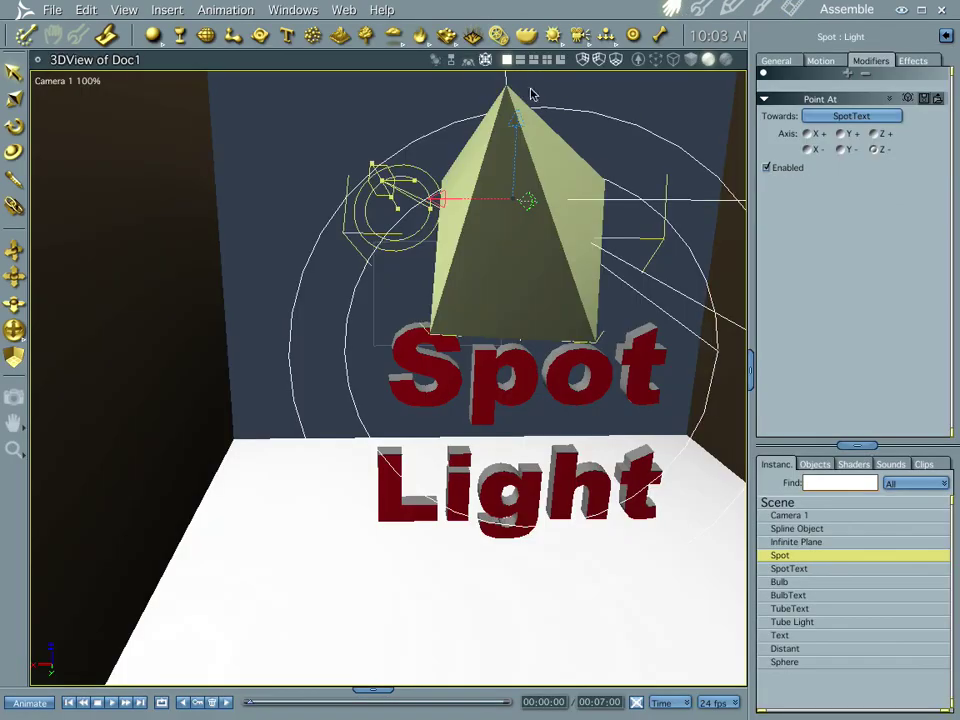
pyautogui.moveTo(513, 120); pyautogui.dragTo(481, 295)
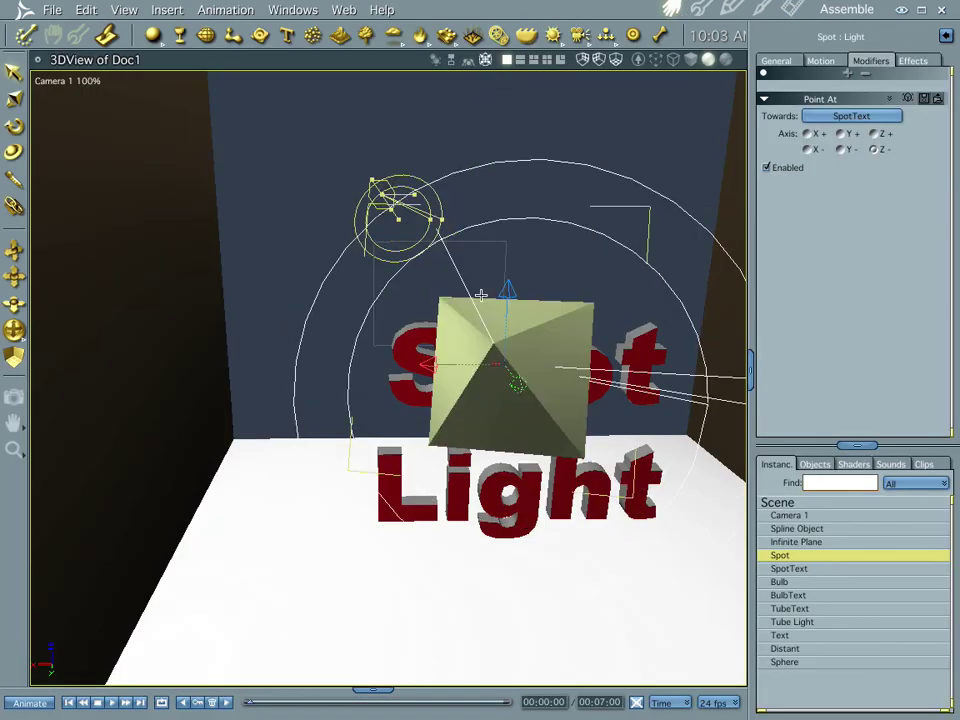
pyautogui.hotkey('ctrl', 'r')
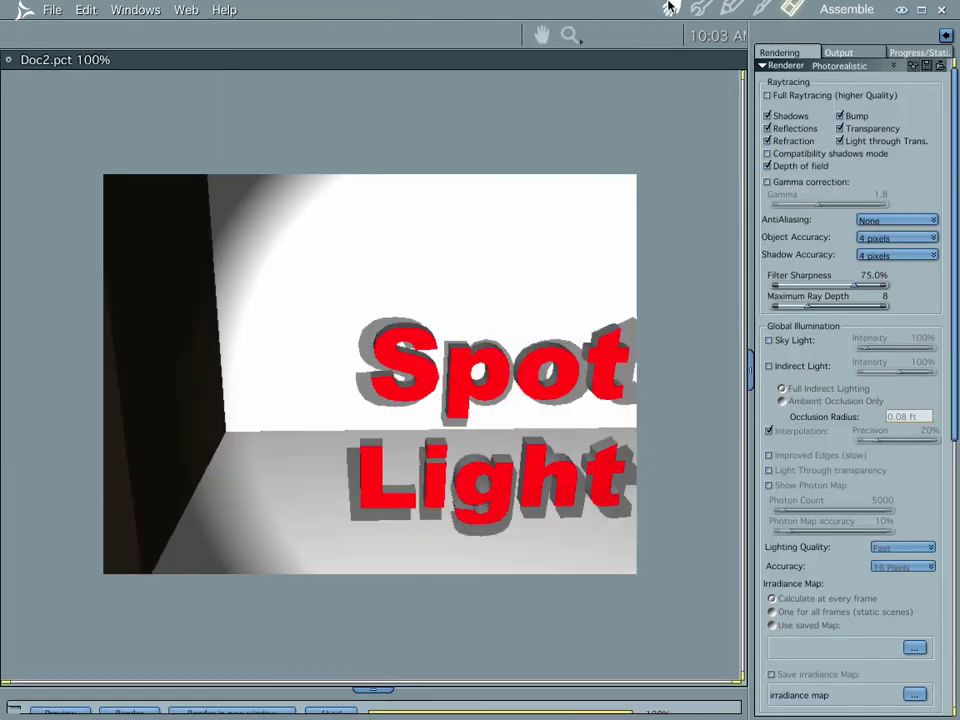
pyautogui.click(671, 8)
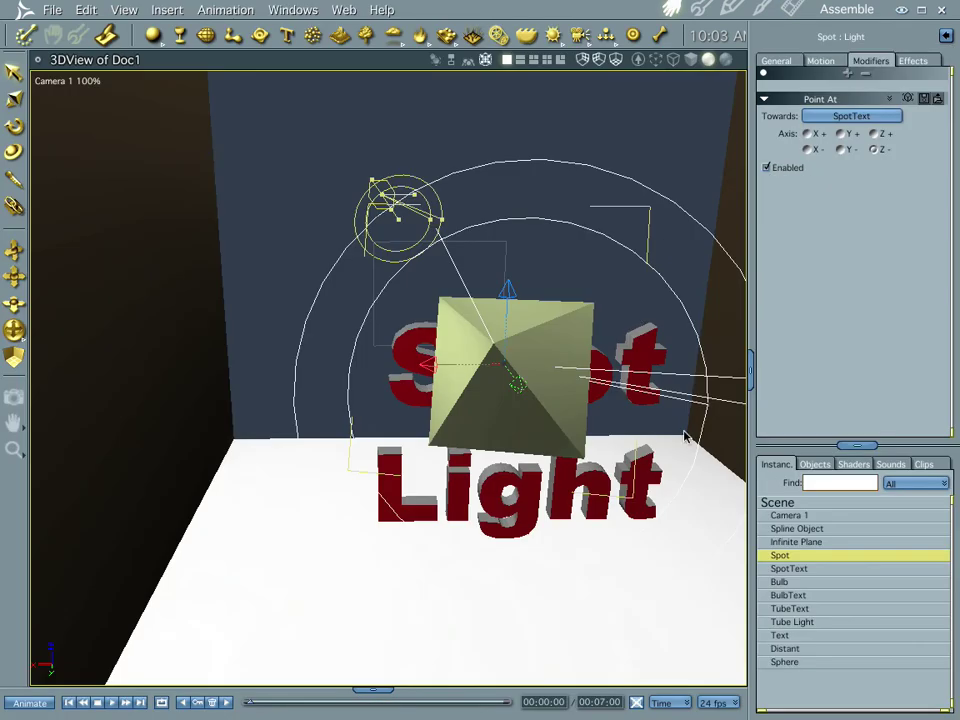
# Set the Spot light's shadow intensity to 70% and render the scene to judge the shadows.
pyautogui.click(795, 568)
pyautogui.click(784, 555)
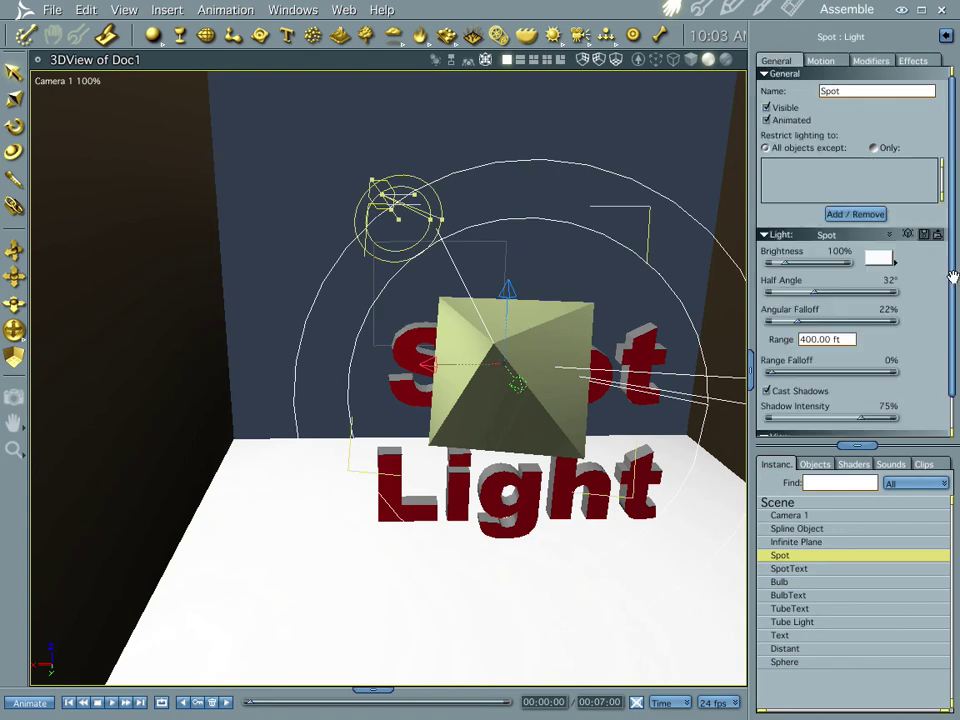
pyautogui.moveTo(953, 277); pyautogui.dragTo(949, 438)
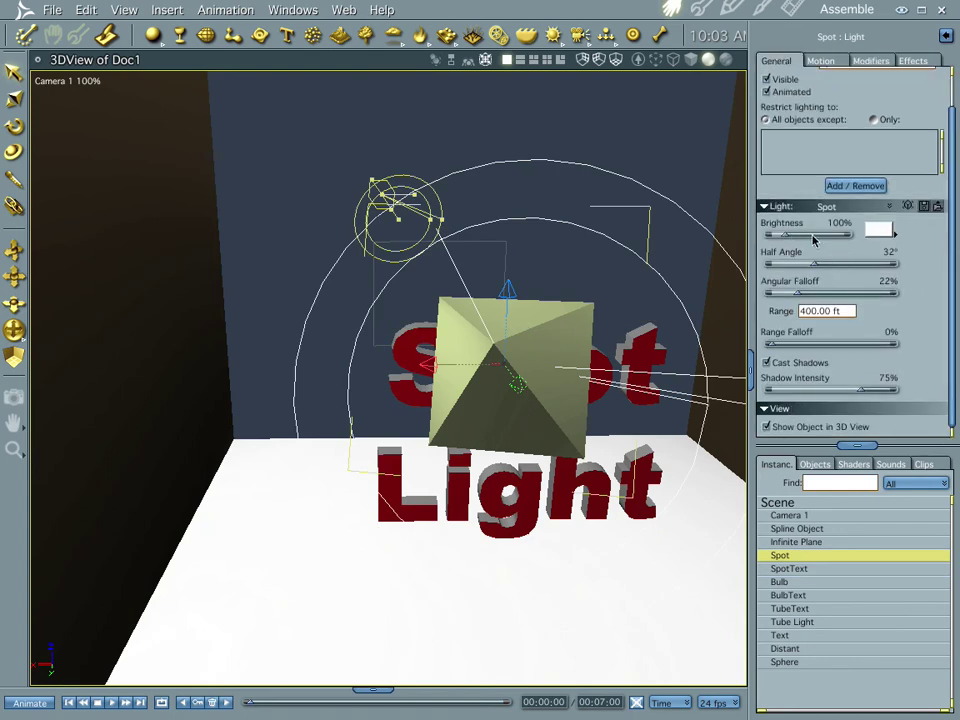
pyautogui.moveTo(860, 393); pyautogui.dragTo(837, 393)
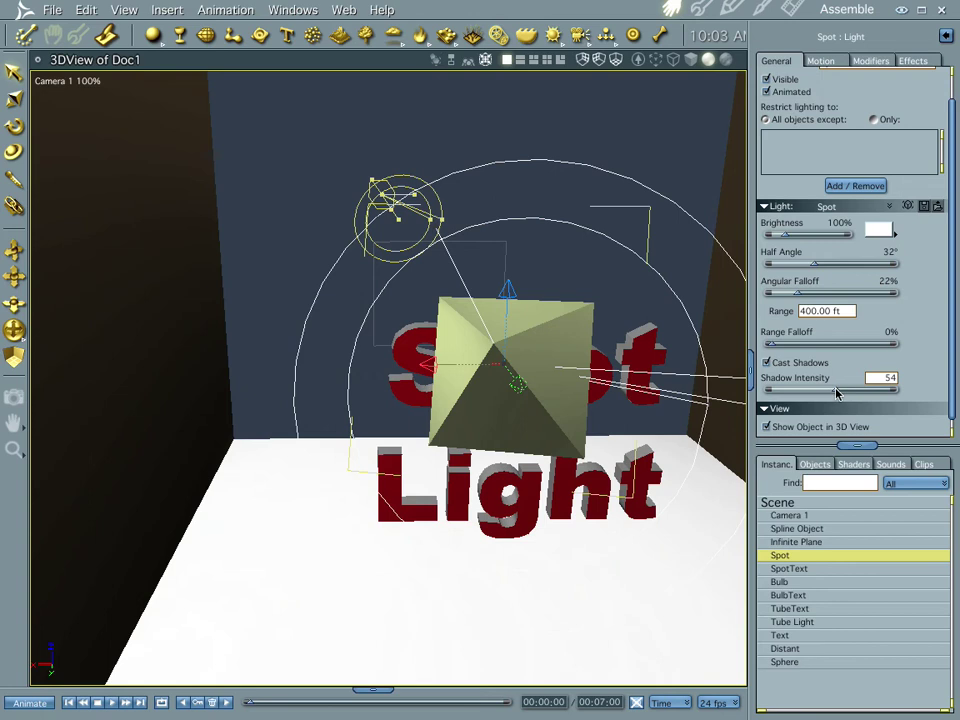
pyautogui.moveTo(837, 393)
pyautogui.mouseDown()
pyautogui.moveTo(864, 393)
pyautogui.moveTo(852, 393)
pyautogui.mouseUp()
pyautogui.moveTo(842, 396); pyautogui.dragTo(856, 394)
pyautogui.hotkey('ctrl', 'r')
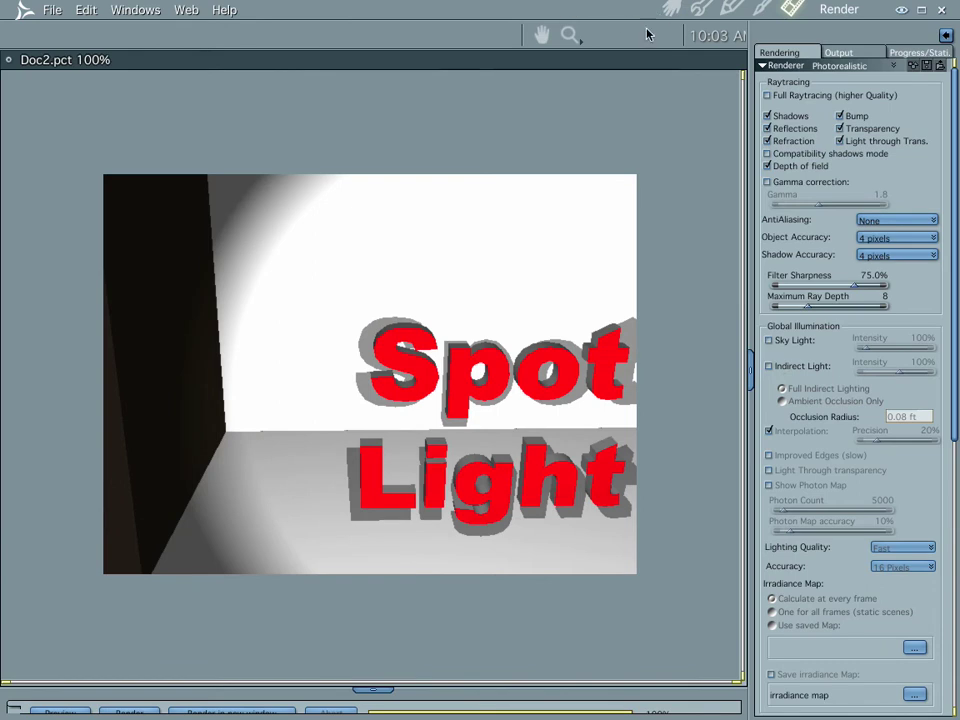
pyautogui.click(672, 9)
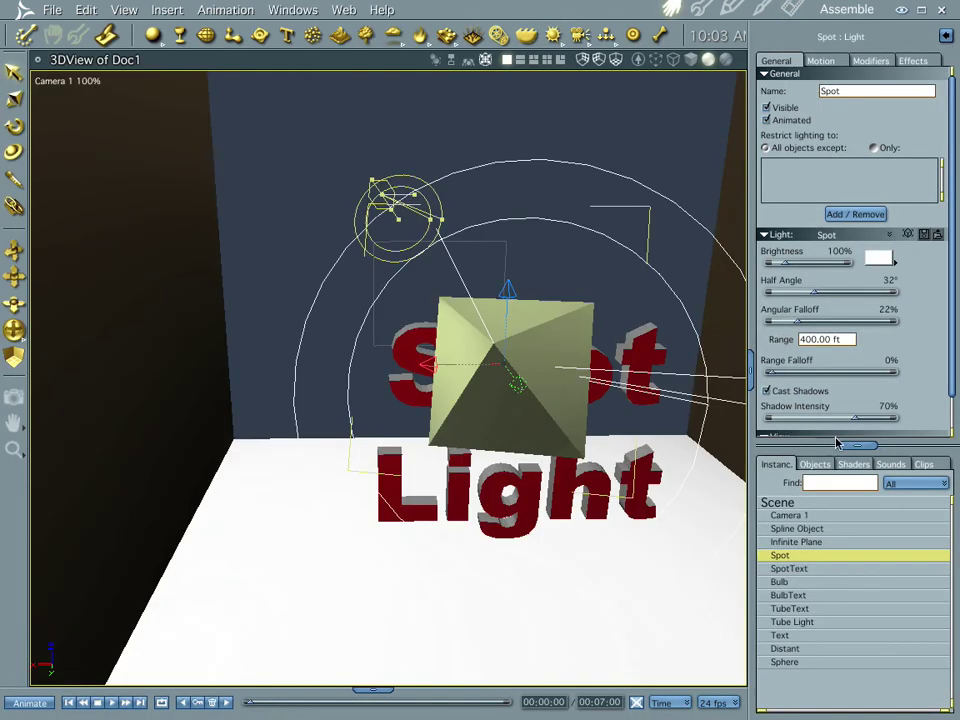
# Test-render the Spot light at 33% shadow intensity and set its shadow intensity to 65%.
pyautogui.moveTo(854, 418); pyautogui.dragTo(812, 418)
pyautogui.hotkey('ctrl', 'r')
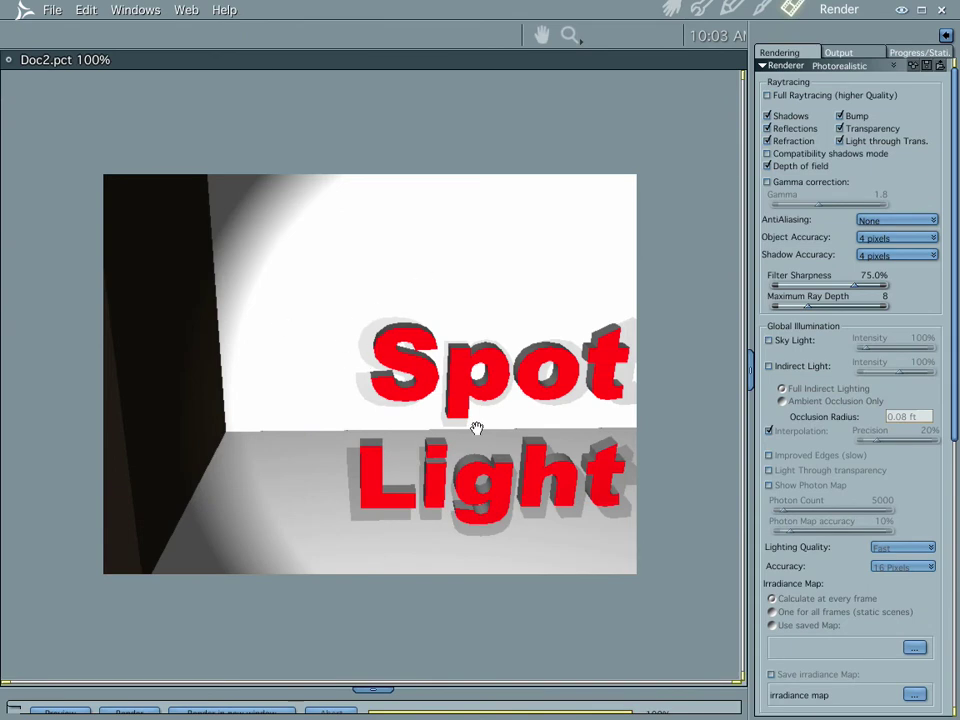
pyautogui.click(671, 8)
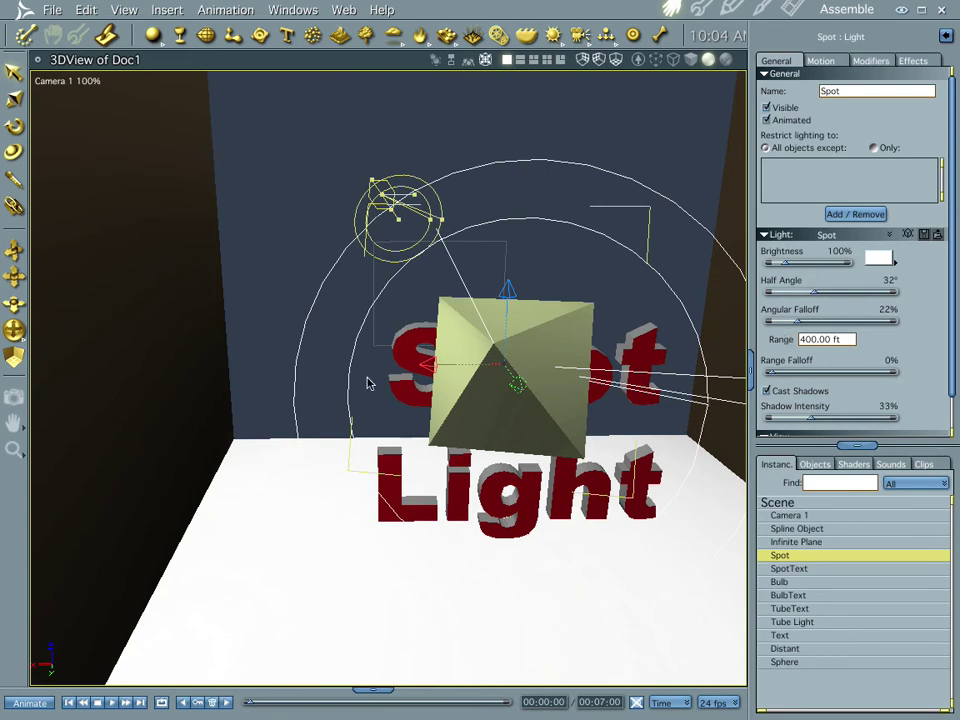
pyautogui.moveTo(812, 420); pyautogui.dragTo(848, 432)
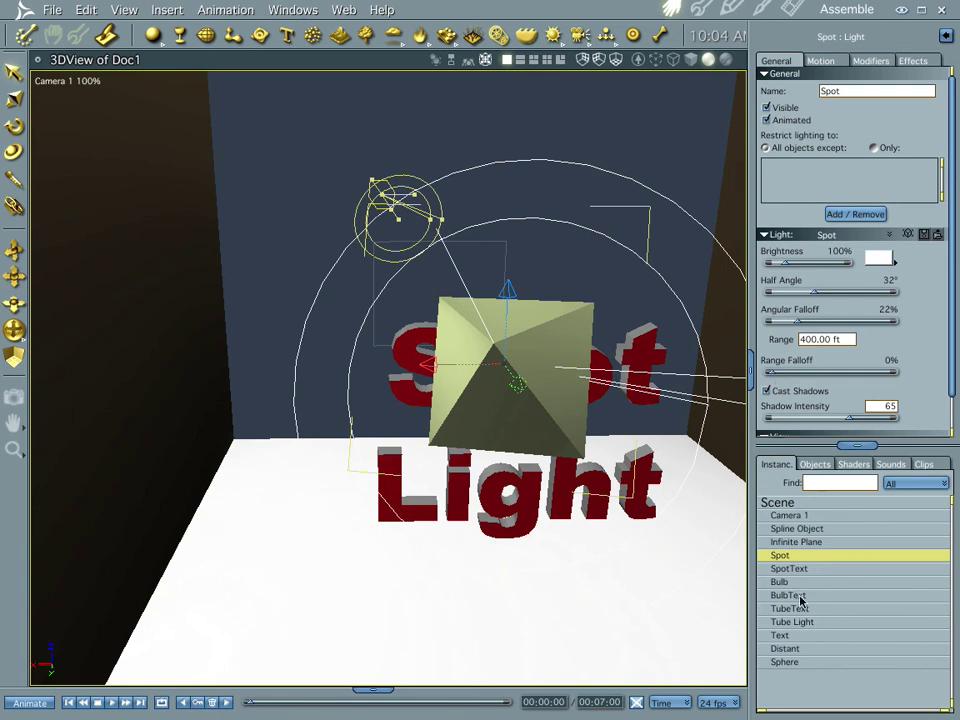
# Frame the BulbText with the bulb light and sphere in the camera view and test-render the scene.
pyautogui.click(788, 595)
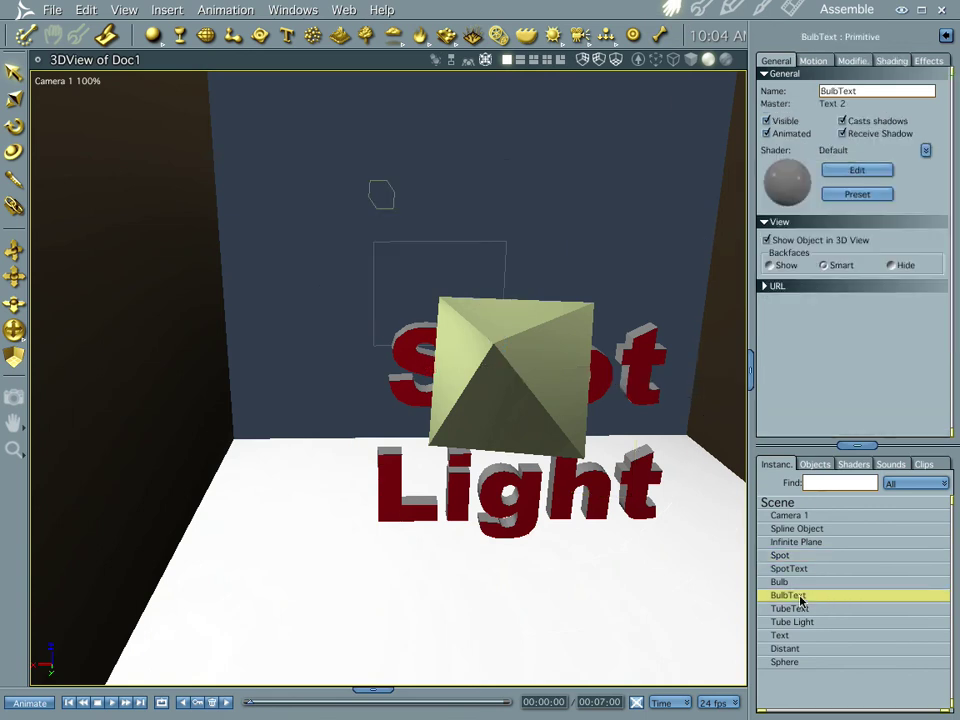
pyautogui.press('0')
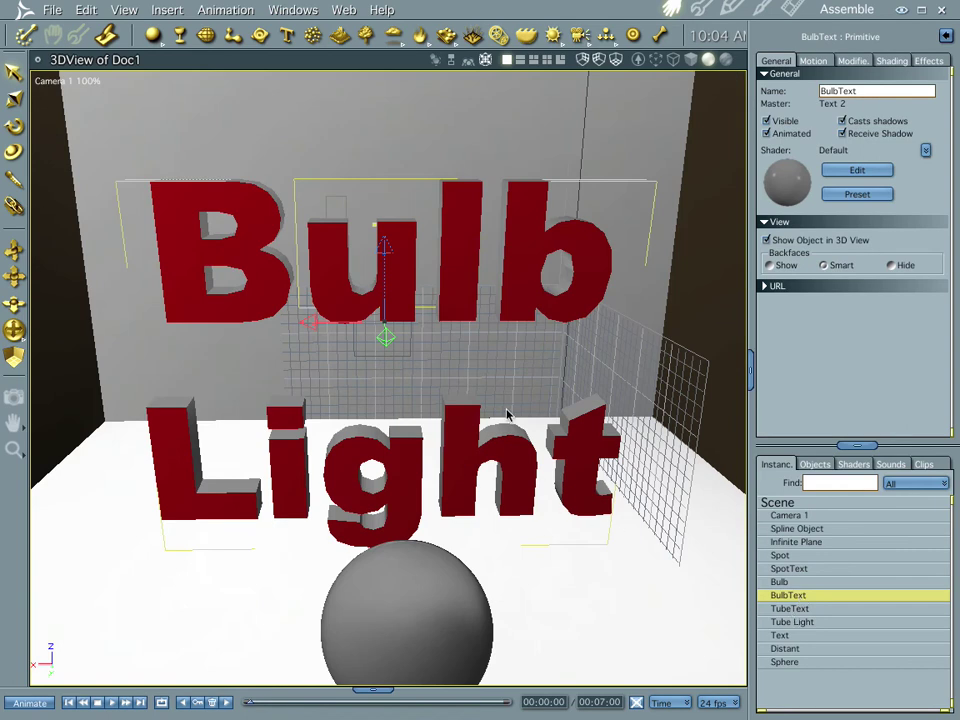
pyautogui.press('3')
pyautogui.moveTo(381, 398); pyautogui.dragTo(396, 431)
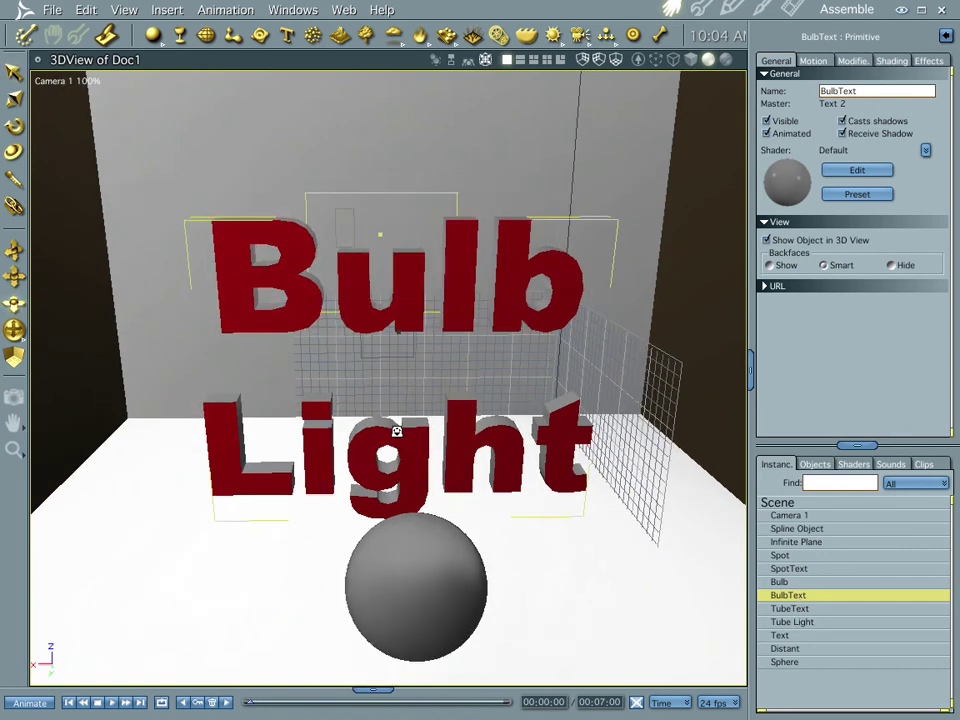
pyautogui.moveTo(424, 390); pyautogui.dragTo(413, 478)
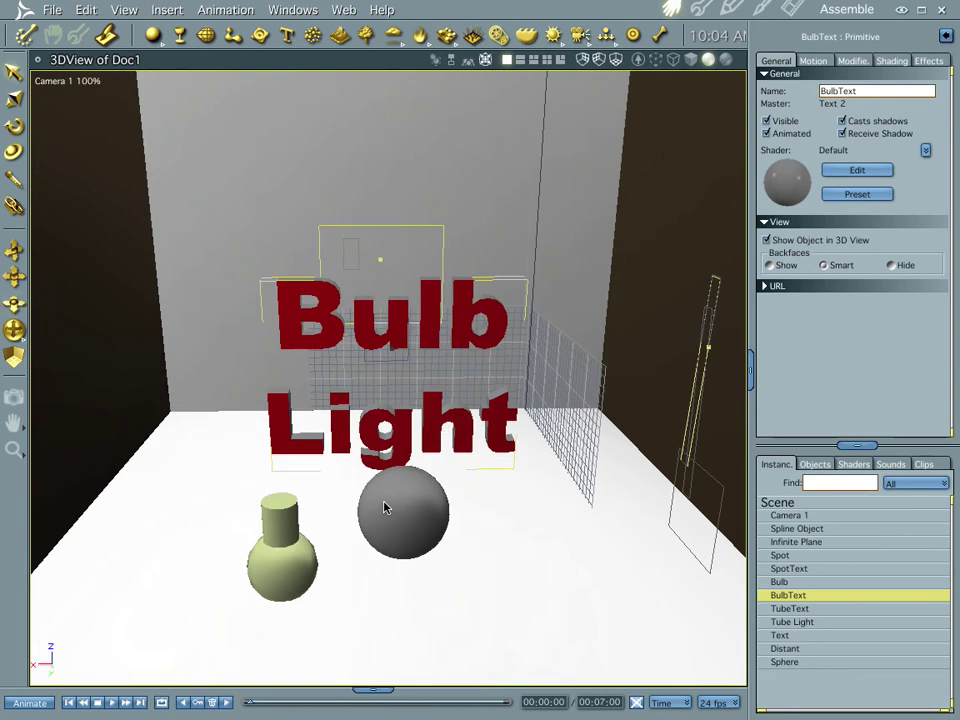
pyautogui.hotkey('ctrl', 'r')
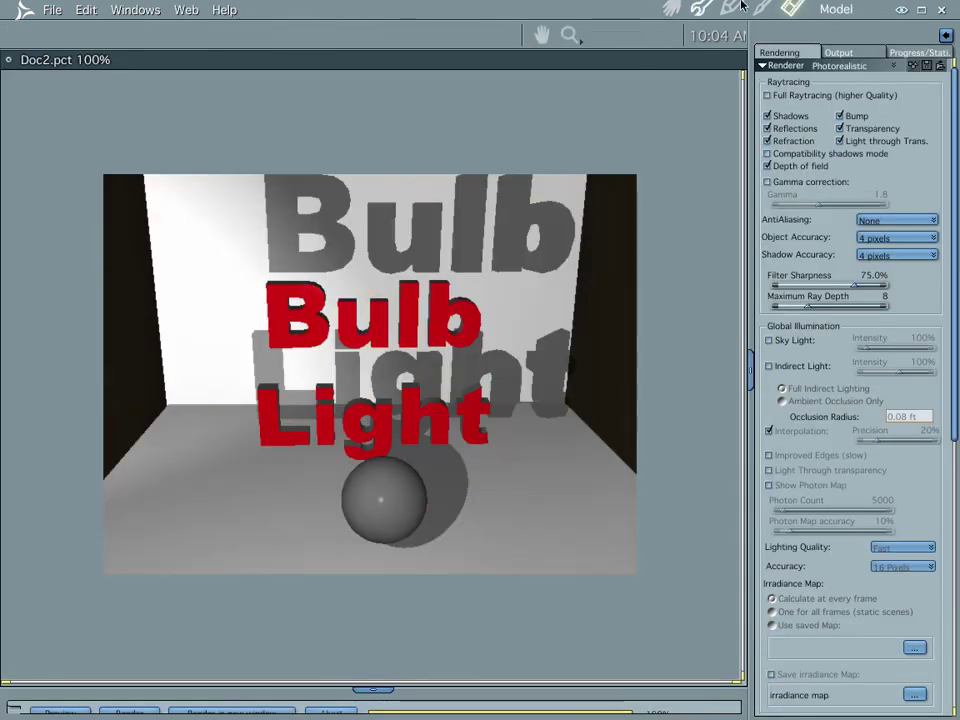
pyautogui.click(671, 8)
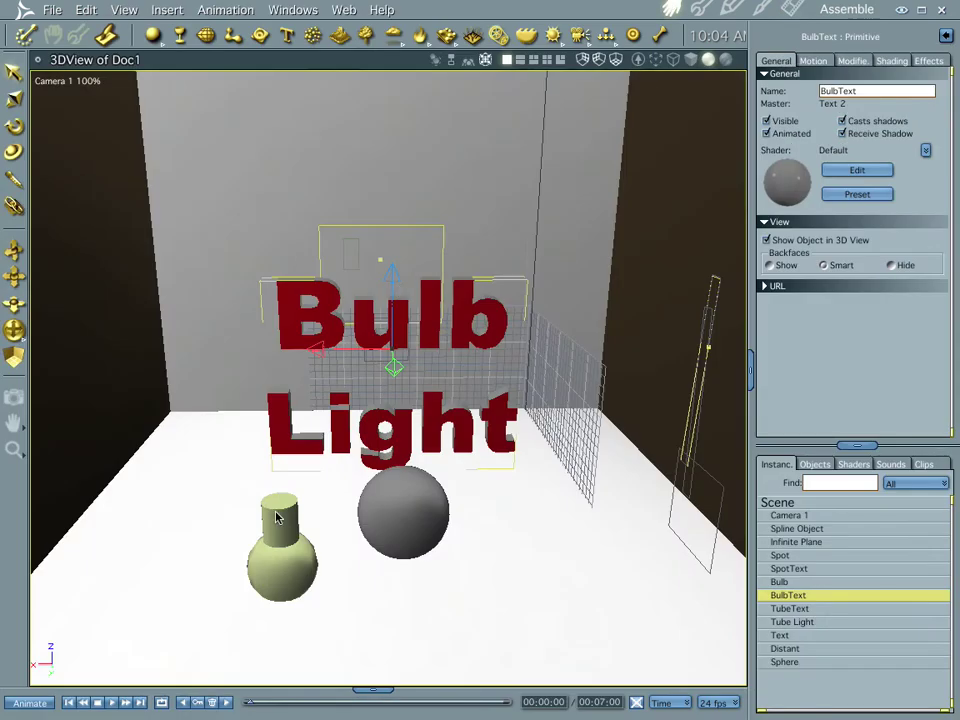
# Raise the Bulb light above the floor in front of the text and render the scene.
pyautogui.moveTo(278, 465); pyautogui.dragTo(268, 318)
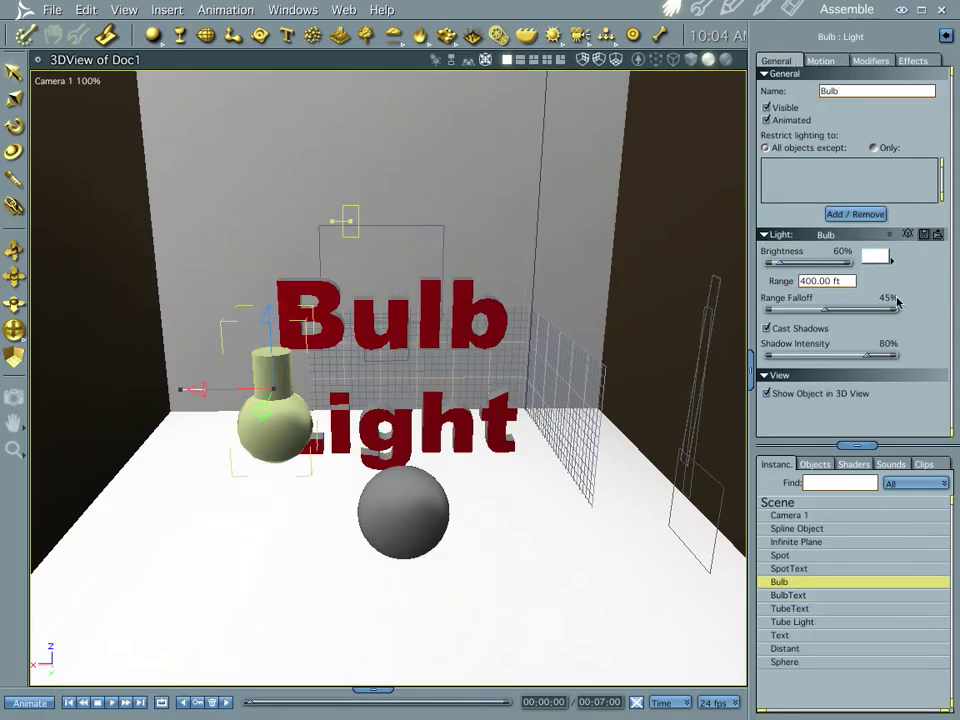
pyautogui.hotkey('ctrl', 'r')
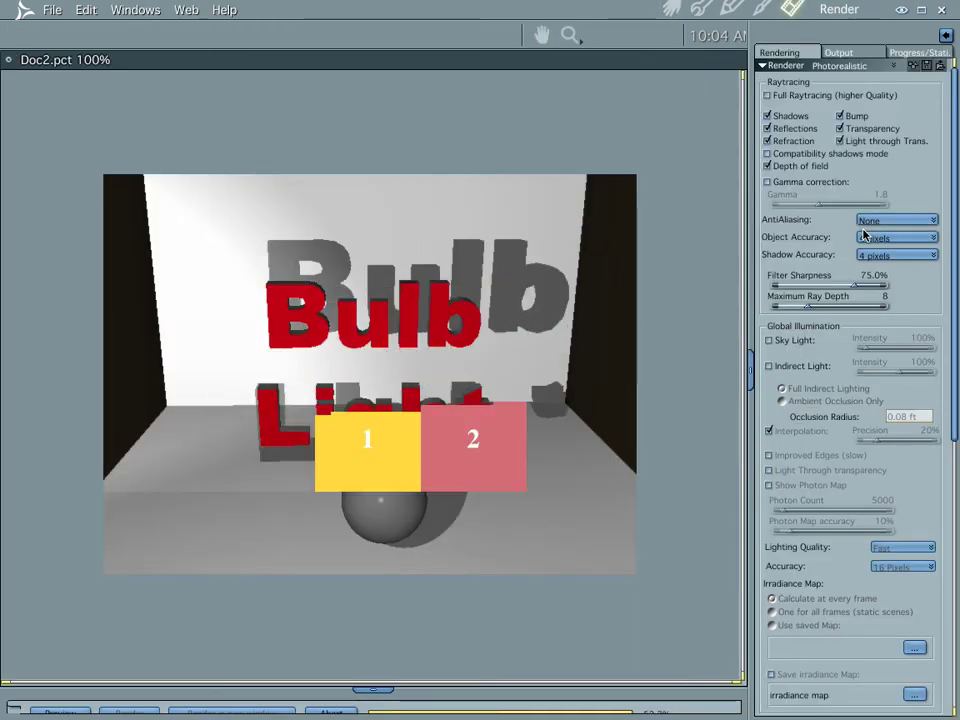
pyautogui.click(690, 8)
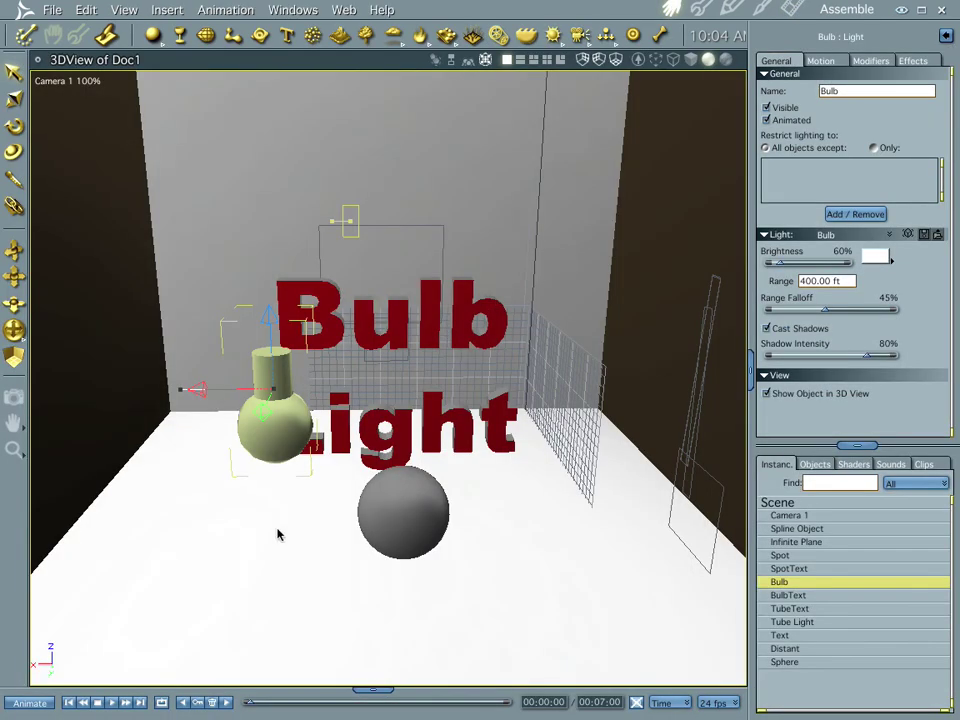
# Set the Bulb light's range falloff to 54%, then duplicate it and move the copy back beside the sphere, near the letters.
pyautogui.moveTo(407, 530); pyautogui.dragTo(408, 562, button='middle')
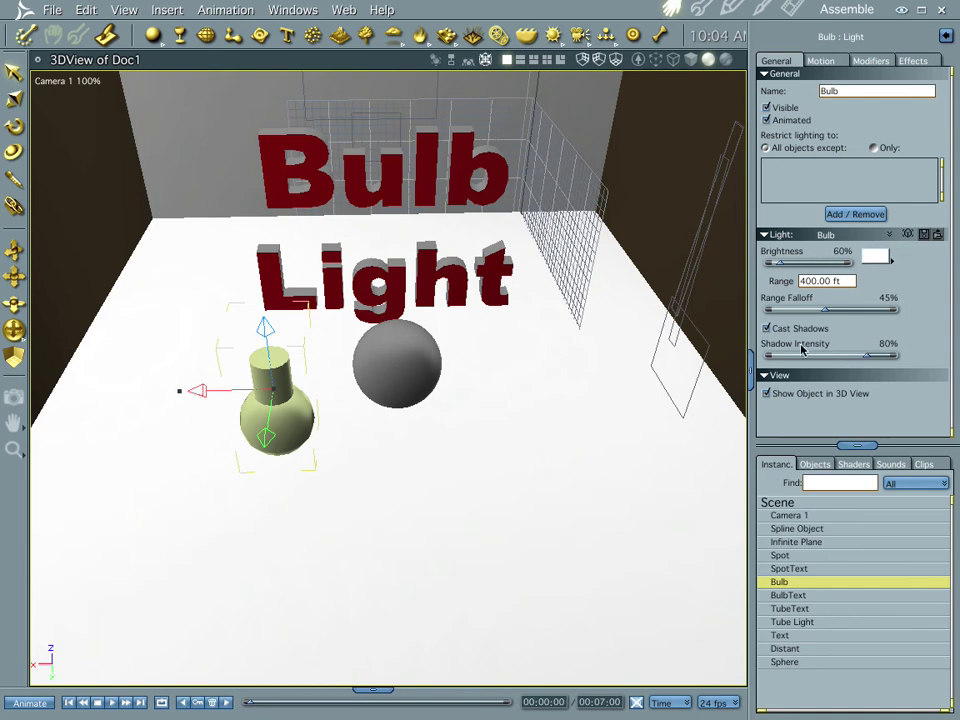
pyautogui.moveTo(826, 309)
pyautogui.mouseDown()
pyautogui.moveTo(864, 315)
pyautogui.moveTo(838, 316)
pyautogui.mouseUp()
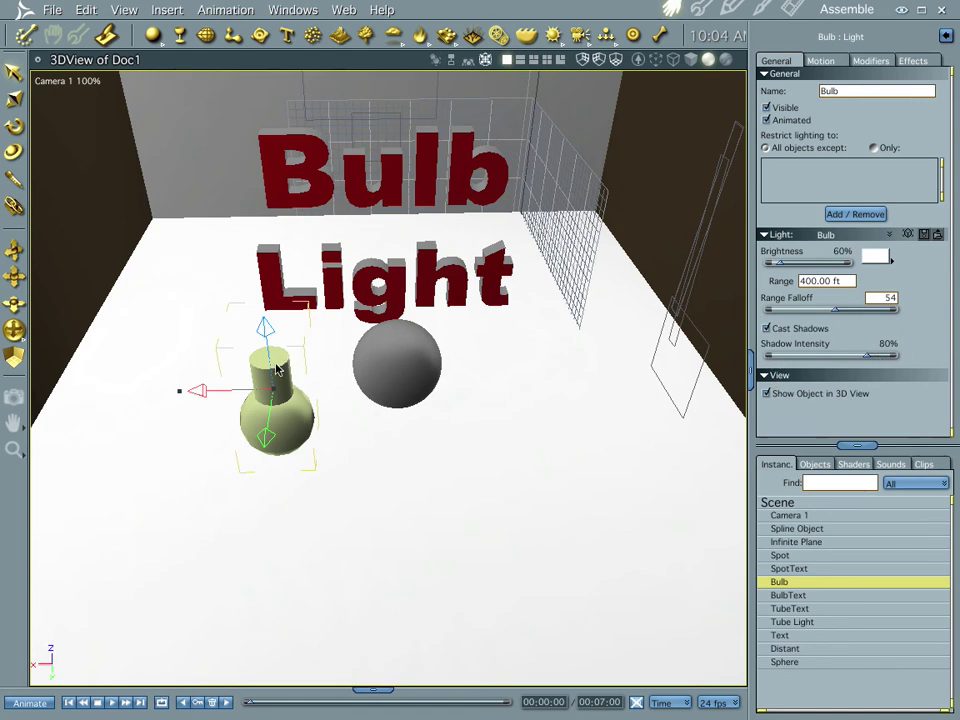
pyautogui.hotkey('ctrl', 'd')
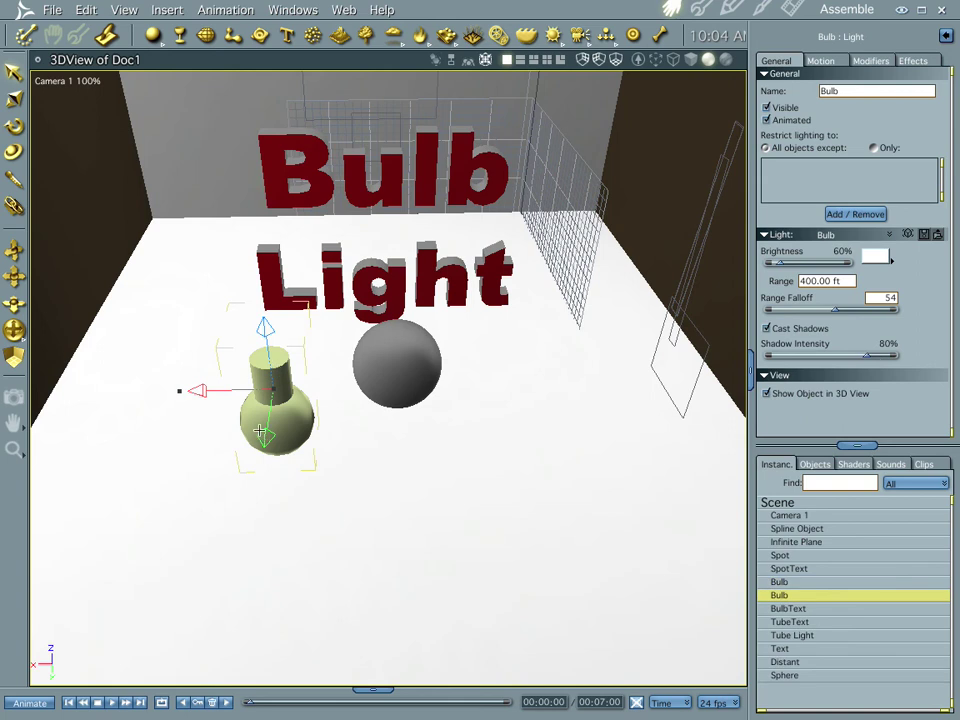
pyautogui.moveTo(264, 438); pyautogui.dragTo(273, 358)
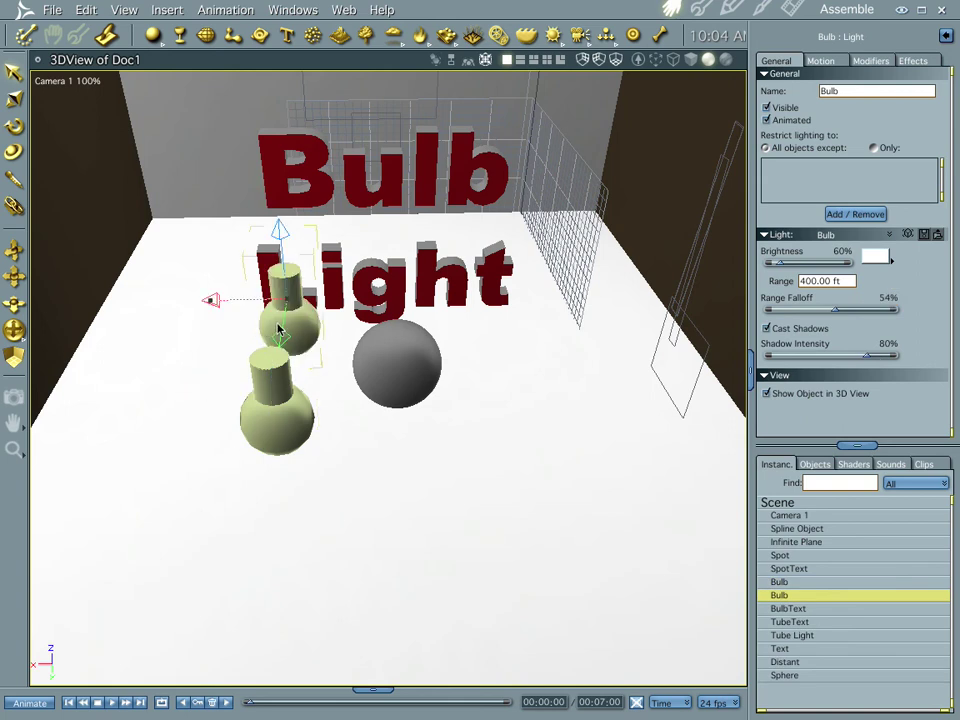
pyautogui.moveTo(212, 298); pyautogui.dragTo(266, 298)
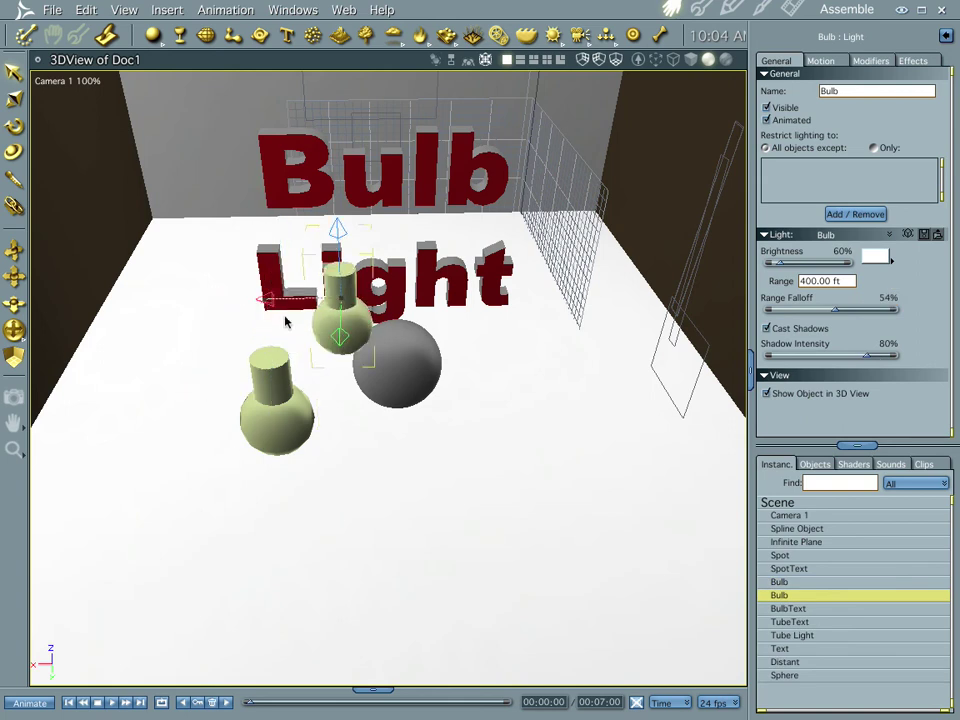
pyautogui.moveTo(338, 323); pyautogui.dragTo(338, 306)
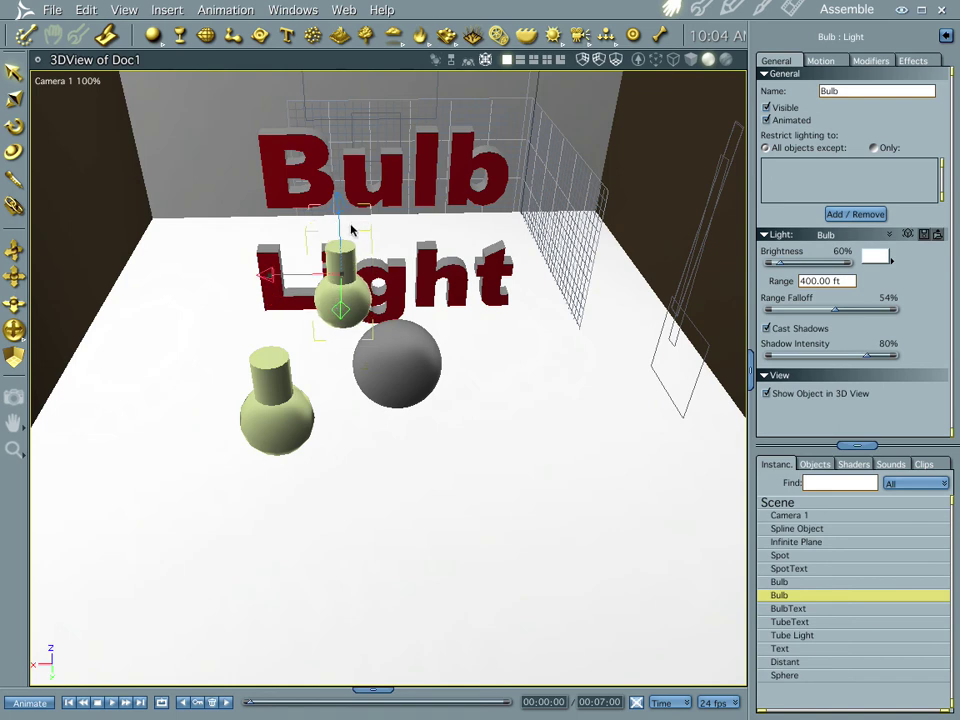
pyautogui.moveTo(338, 205); pyautogui.dragTo(343, 319)
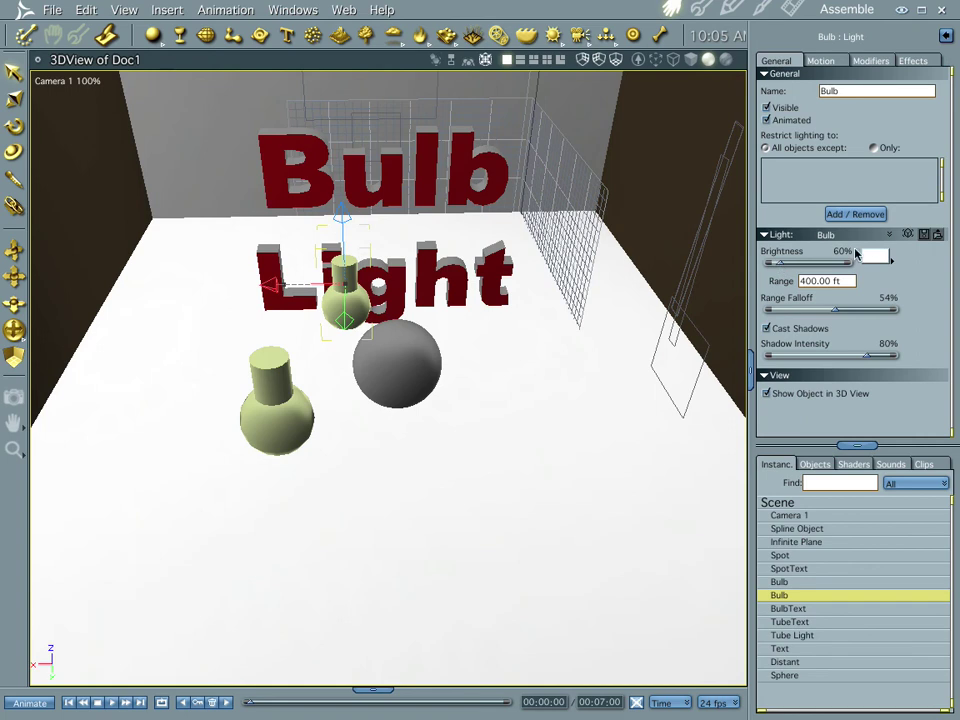
# Give the duplicated bulb 270% brightness and a pure red colour and render the scene.
pyautogui.moveTo(779, 264); pyautogui.dragTo(801, 267)
pyautogui.click(875, 260)
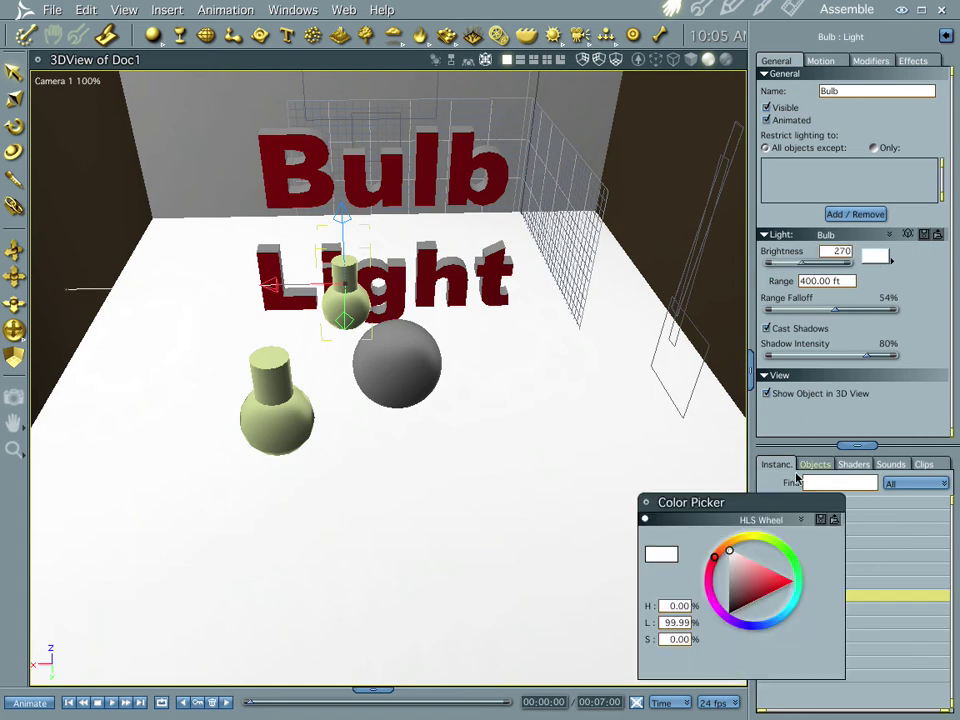
pyautogui.moveTo(720, 560); pyautogui.dragTo(826, 580)
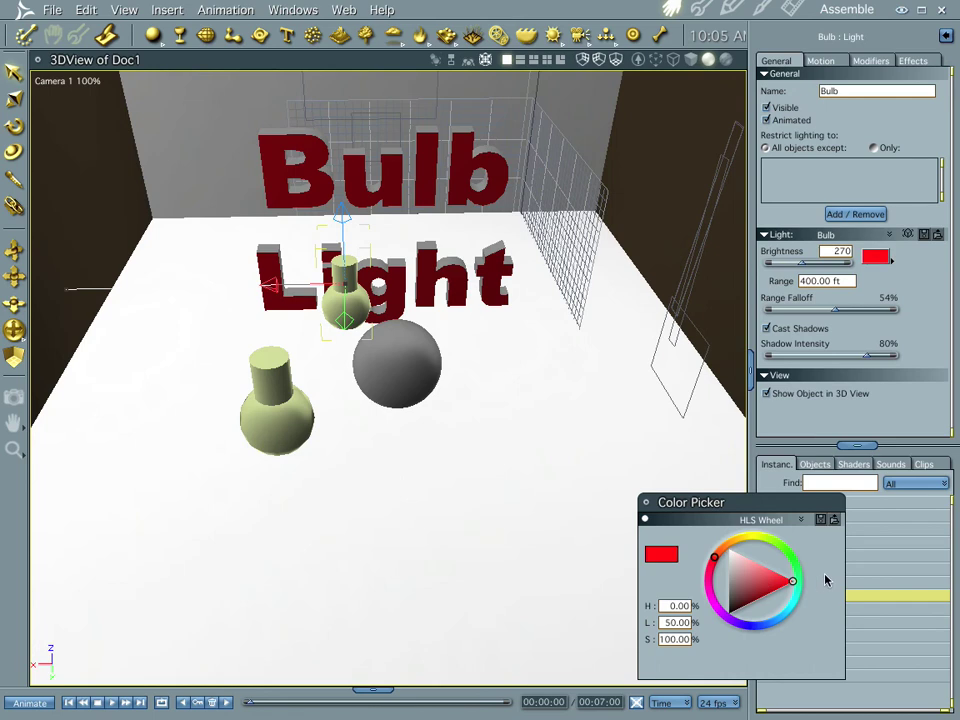
pyautogui.hotkey('ctrl', 'r')
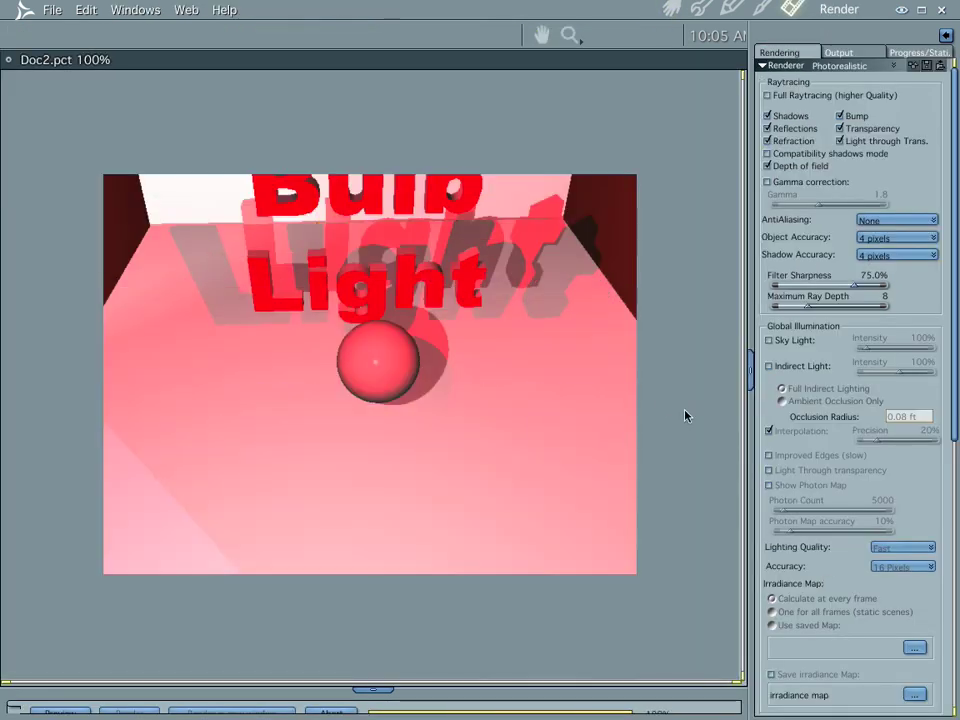
pyautogui.click(672, 10)
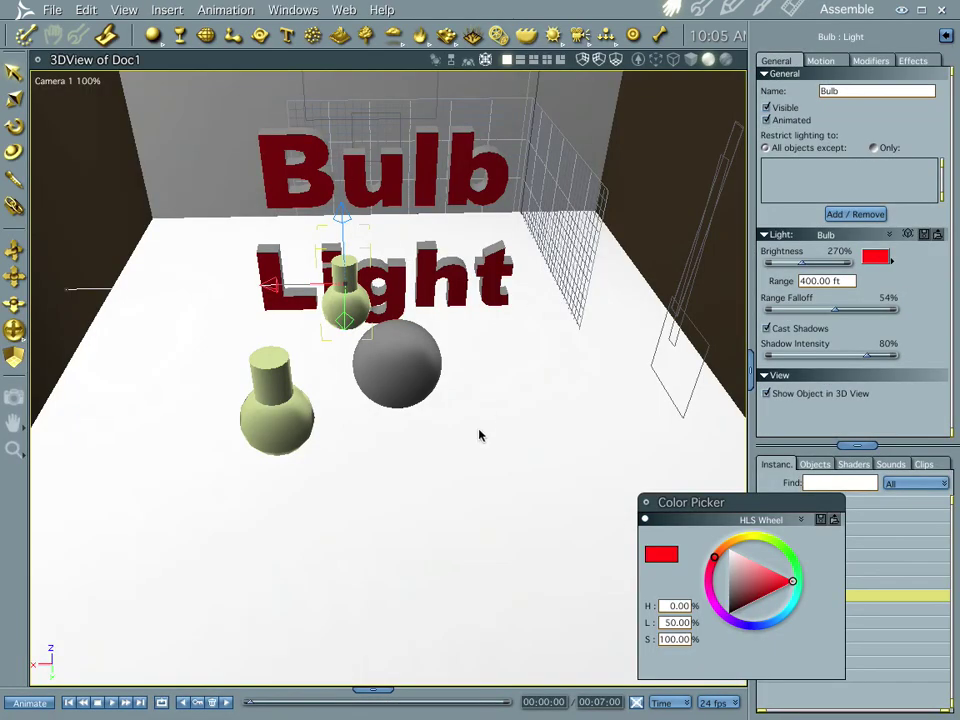
# Reposition the red bulb lower, between the sphere and the Light letters, and render from an angled view.
pyautogui.moveTo(480, 478); pyautogui.dragTo(446, 296, button='middle')
pyautogui.moveTo(371, 302); pyautogui.dragTo(297, 265)
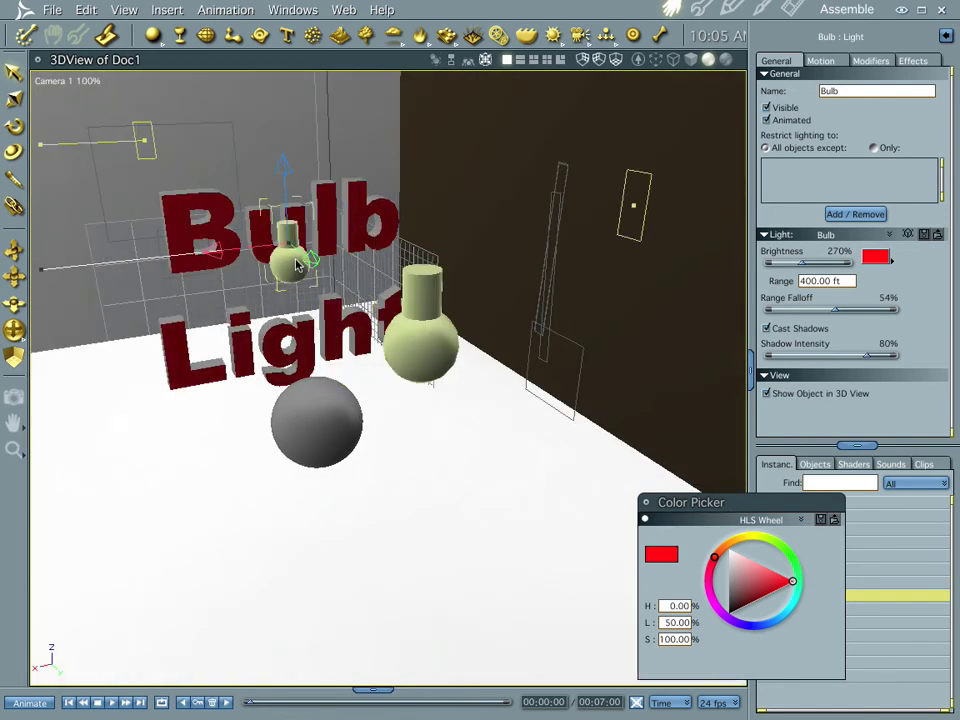
pyautogui.moveTo(283, 161); pyautogui.dragTo(193, 376)
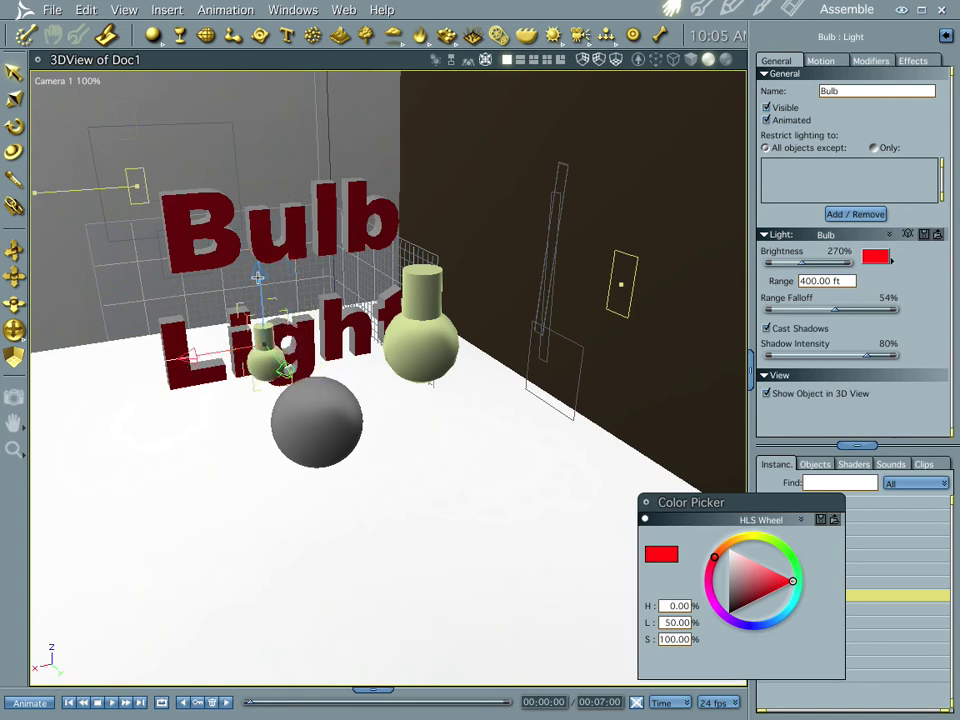
pyautogui.moveTo(224, 305); pyautogui.dragTo(211, 301)
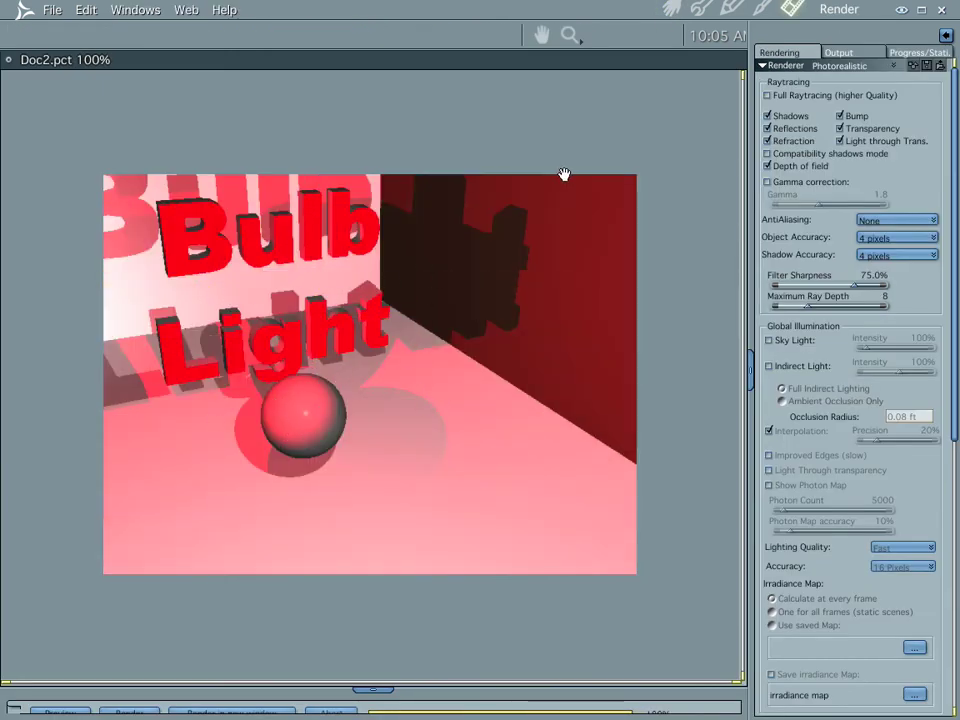
pyautogui.click(670, 10)
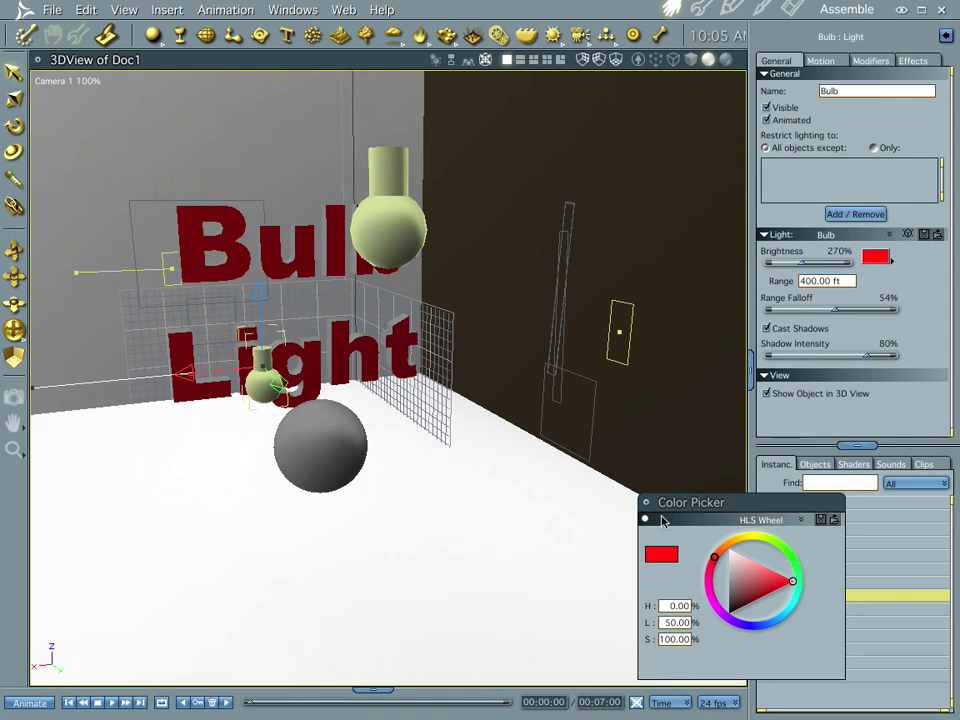
# Restrict the red bulb's lighting to only the Sphere and render the scene.
pyautogui.click(313, 450)
pyautogui.click(268, 383)
pyautogui.click(855, 213)
pyautogui.click(408, 418)
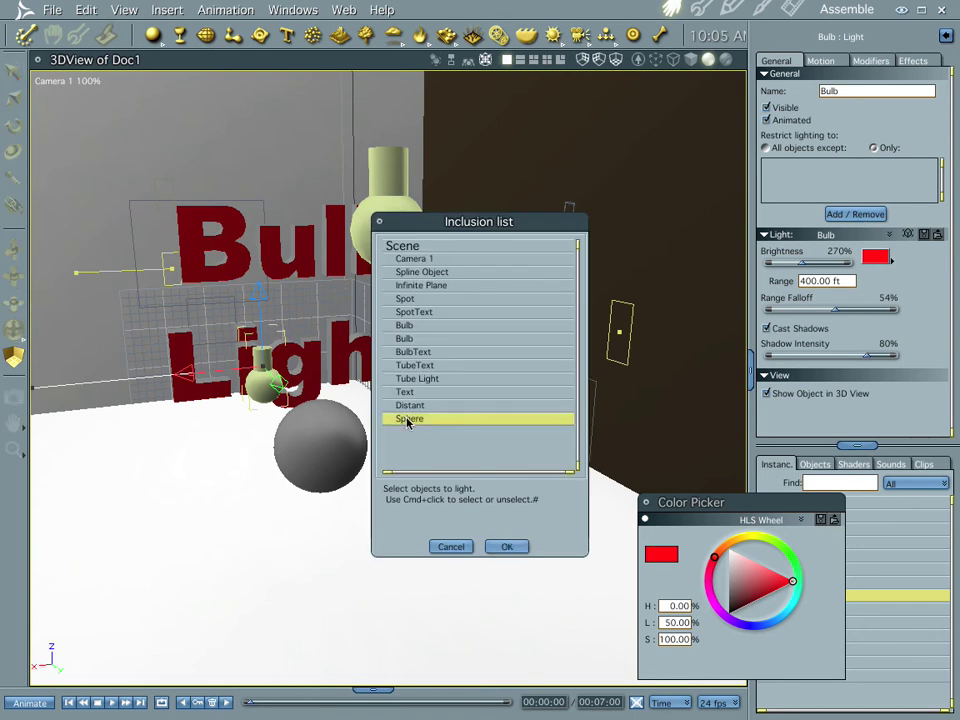
pyautogui.click(506, 546)
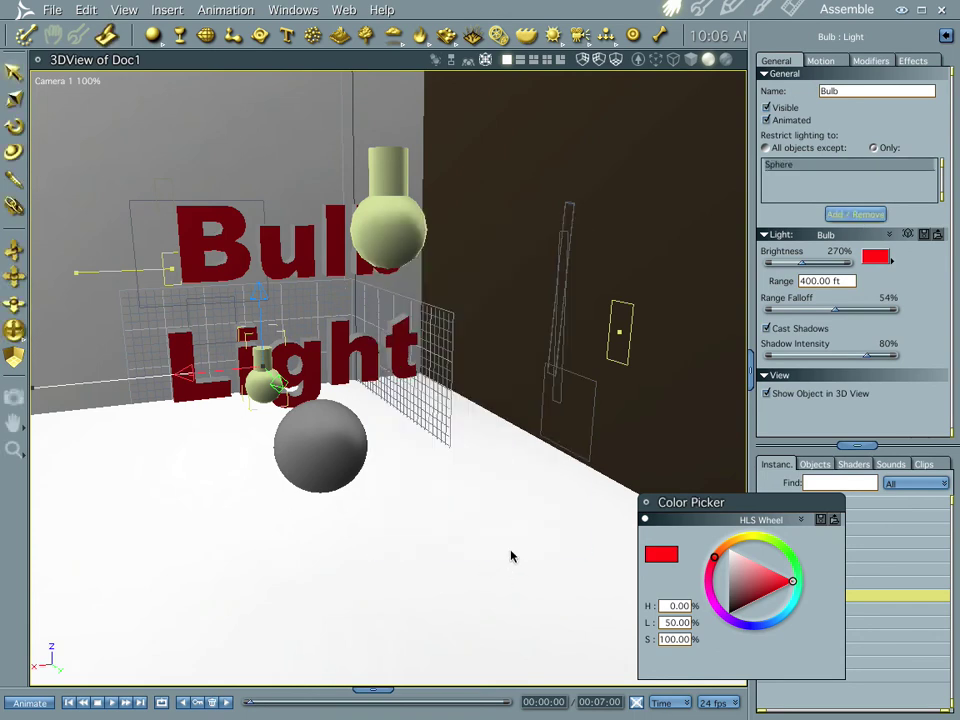
pyautogui.hotkey('ctrl', 'r')
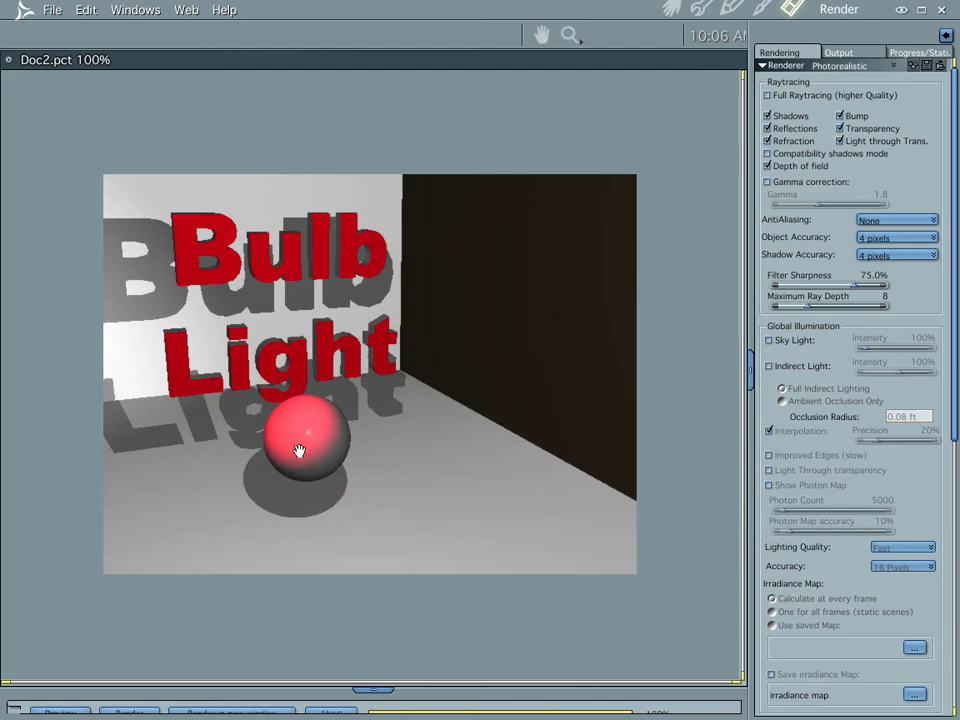
pyautogui.click(670, 10)
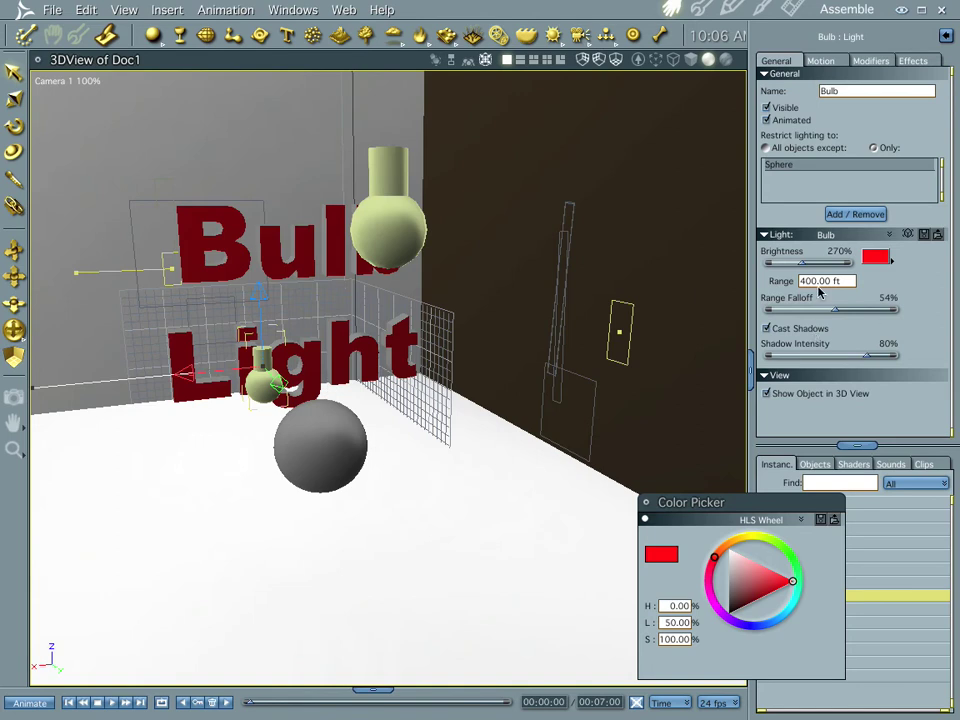
# Set the red bulb's brightness to 60%, render the scene and close the colour picker.
pyautogui.moveTo(801, 264); pyautogui.dragTo(781, 266)
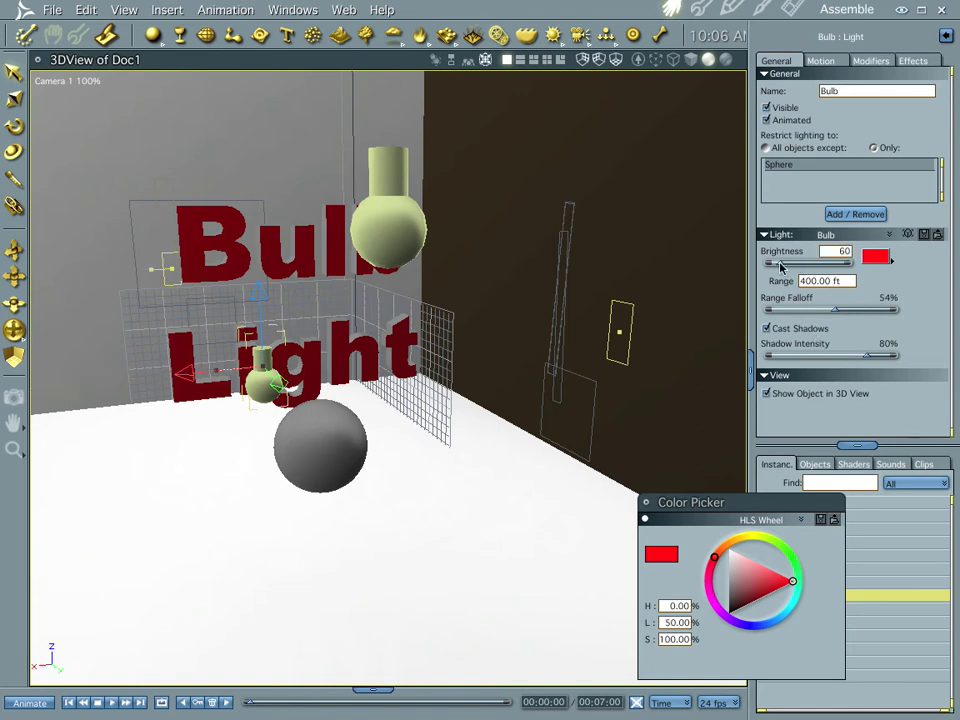
pyautogui.hotkey('ctrl', 'r')
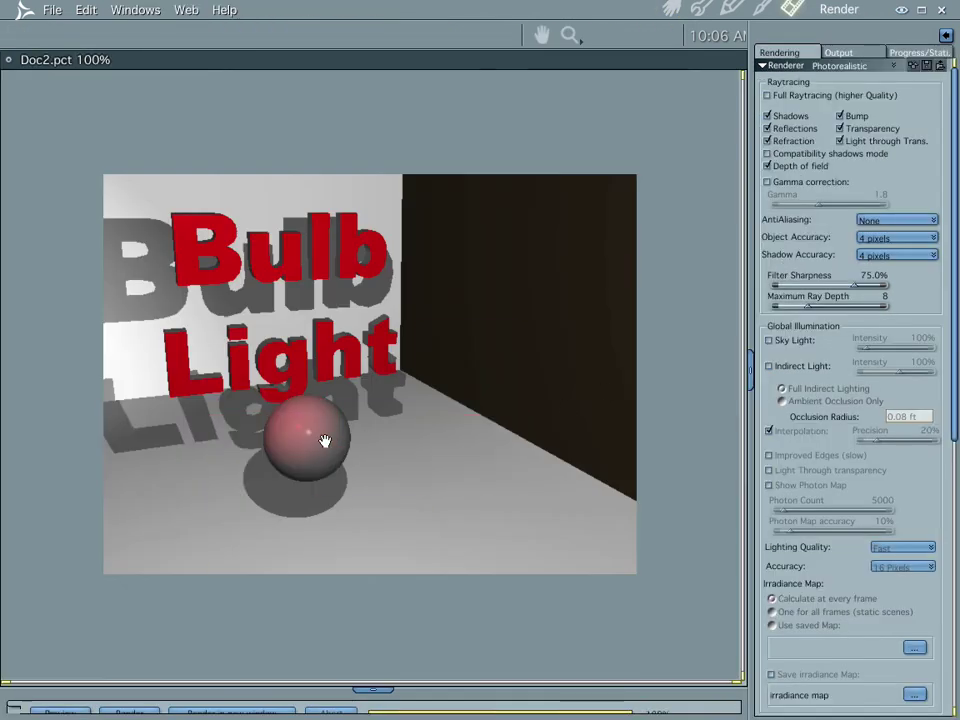
pyautogui.click(670, 10)
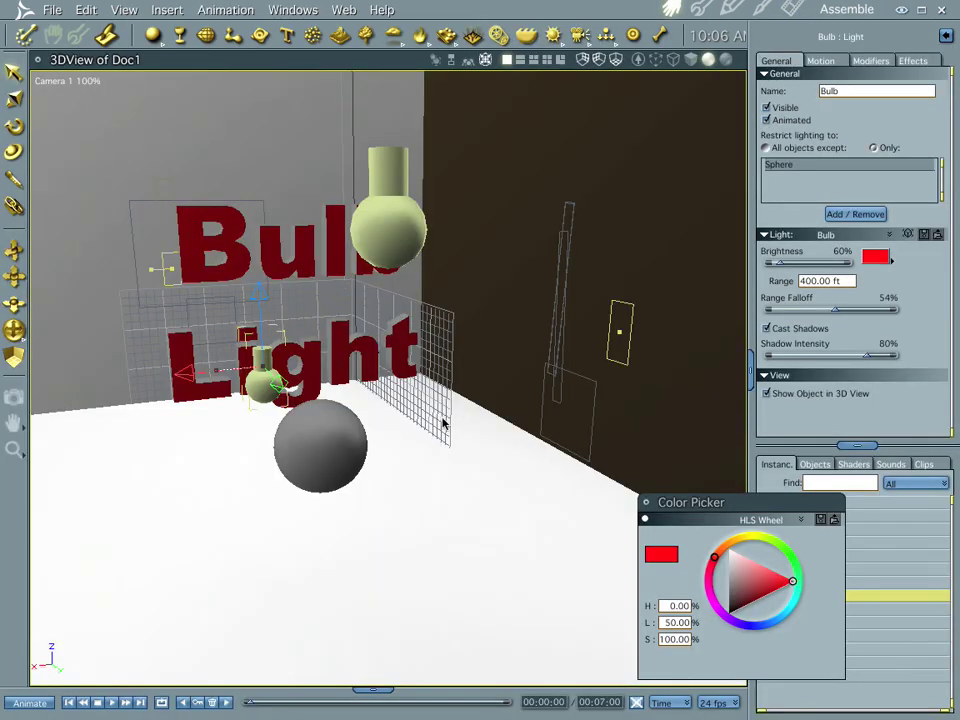
pyautogui.click(645, 502)
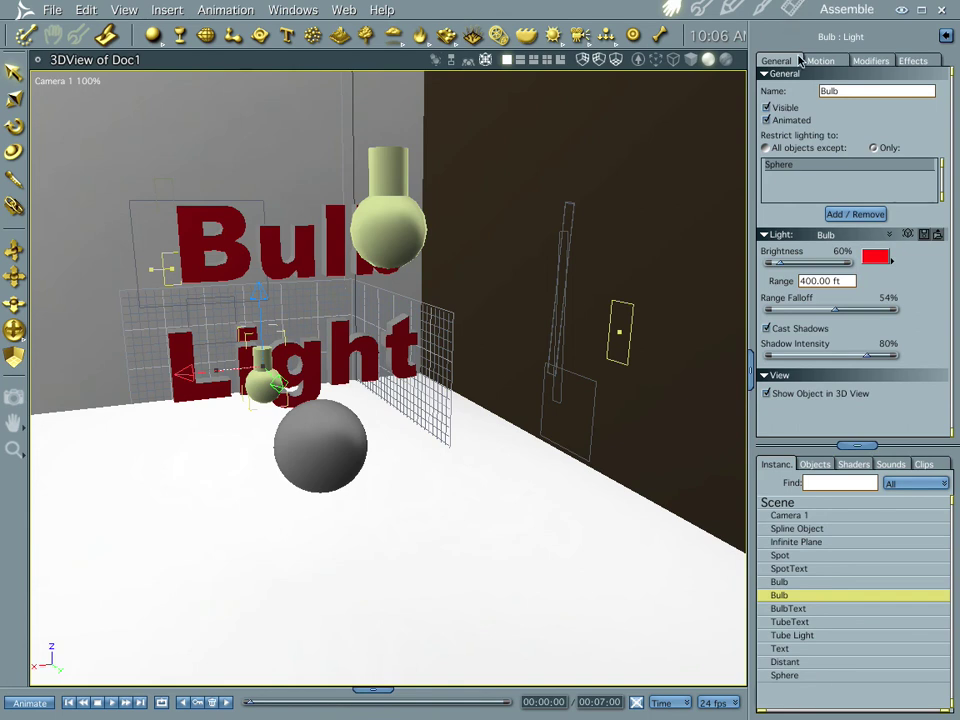
# Bring the Tube Light into view, set its fall off rate to Linear and render the scene.
pyautogui.click(793, 636)
pyautogui.press('0')
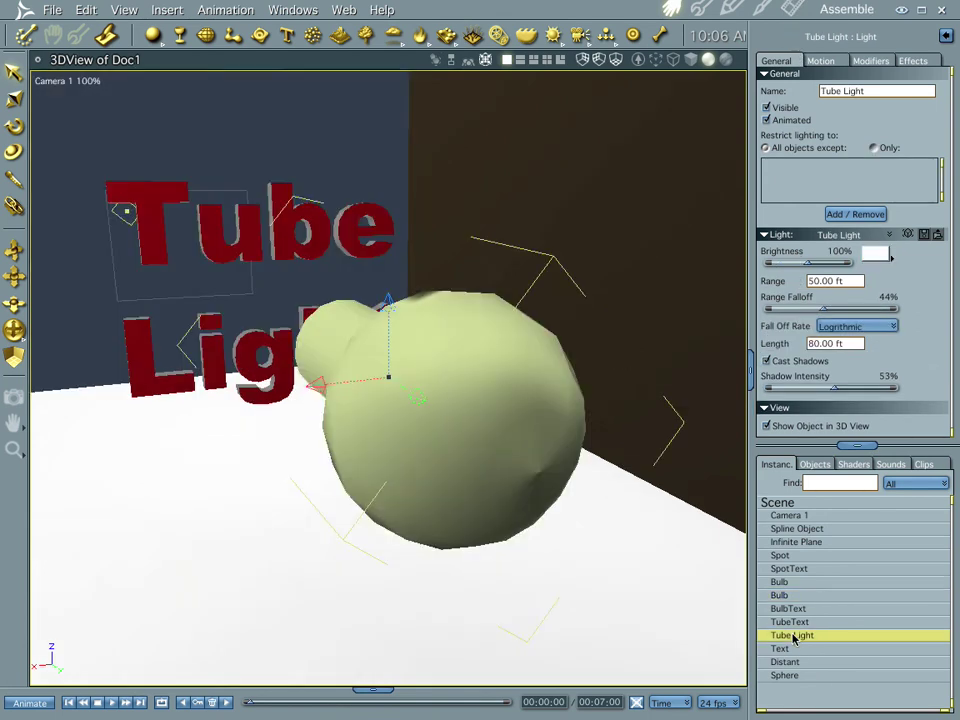
pyautogui.click(850, 328)
pyautogui.click(858, 340)
pyautogui.click(851, 331)
pyautogui.click(852, 335)
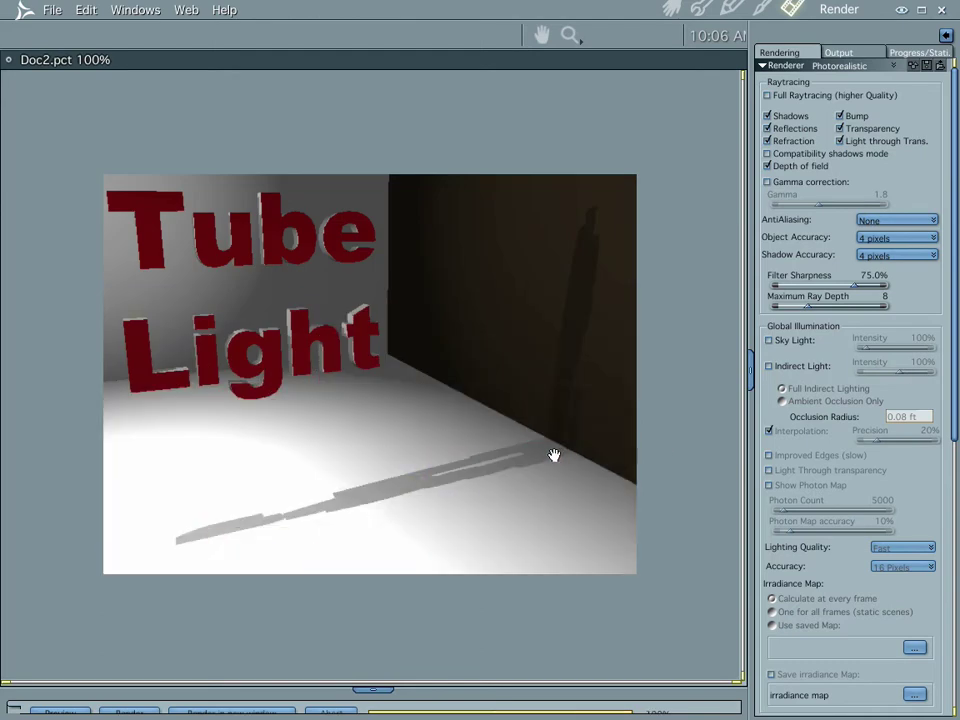
pyautogui.click(674, 10)
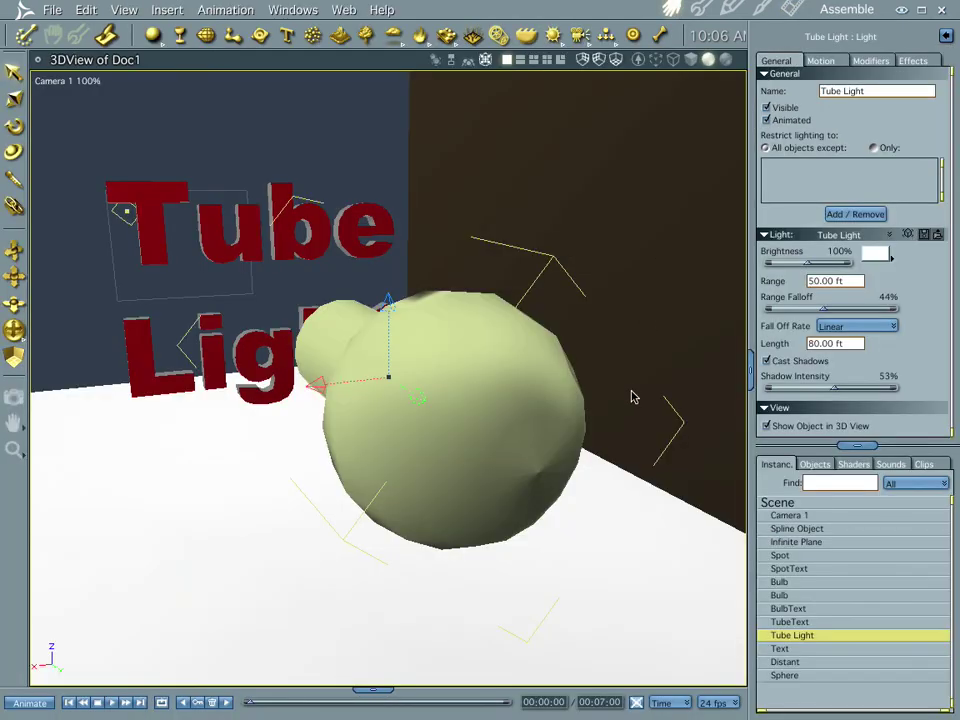
# Render the Tube Light room from a nearby view and again from farther back.
pyautogui.moveTo(584, 397); pyautogui.dragTo(604, 428)
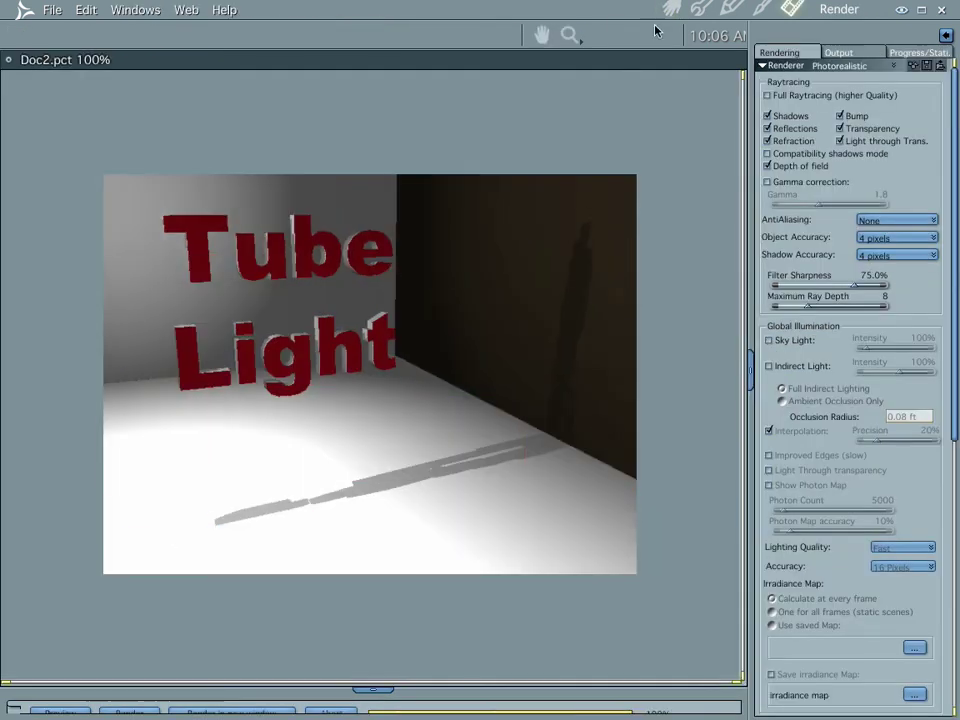
pyautogui.click(669, 12)
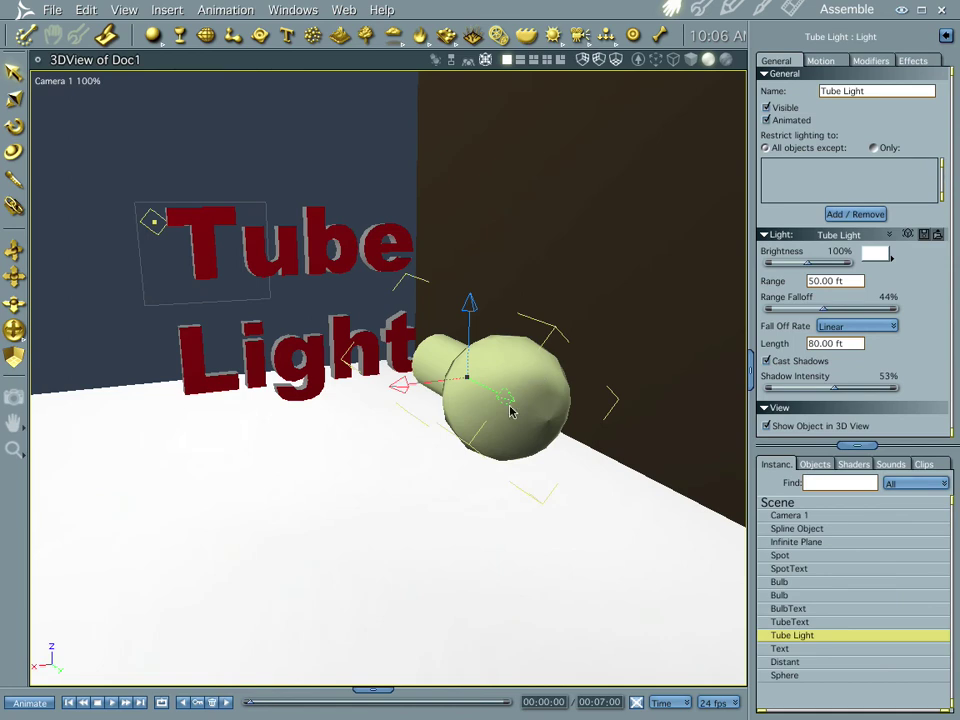
pyautogui.hotkey('ctrl', 'r')
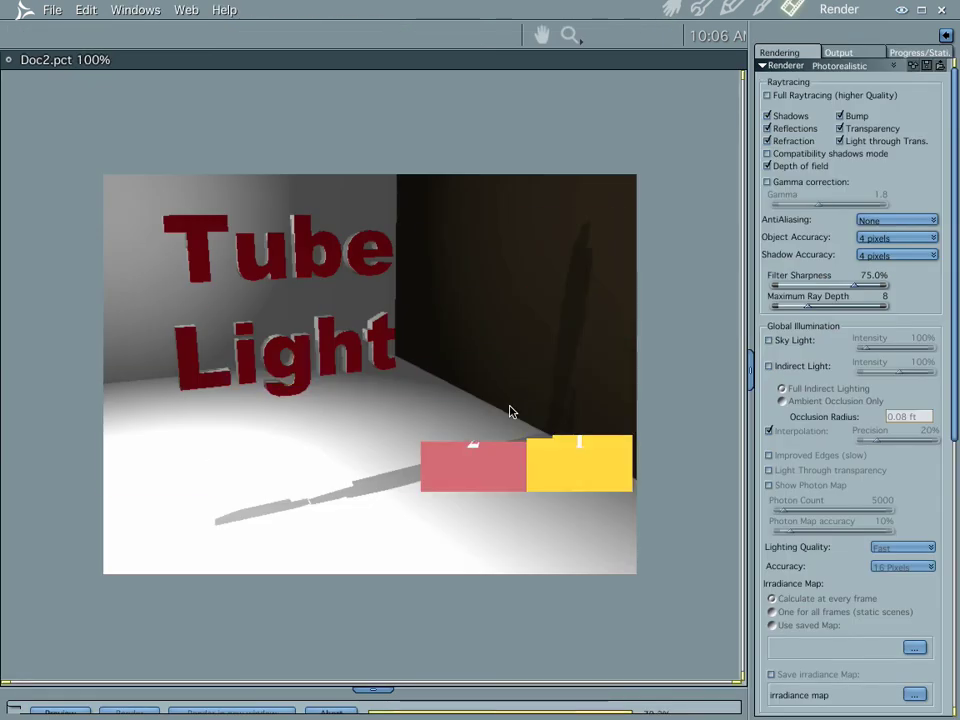
pyautogui.click(676, 8)
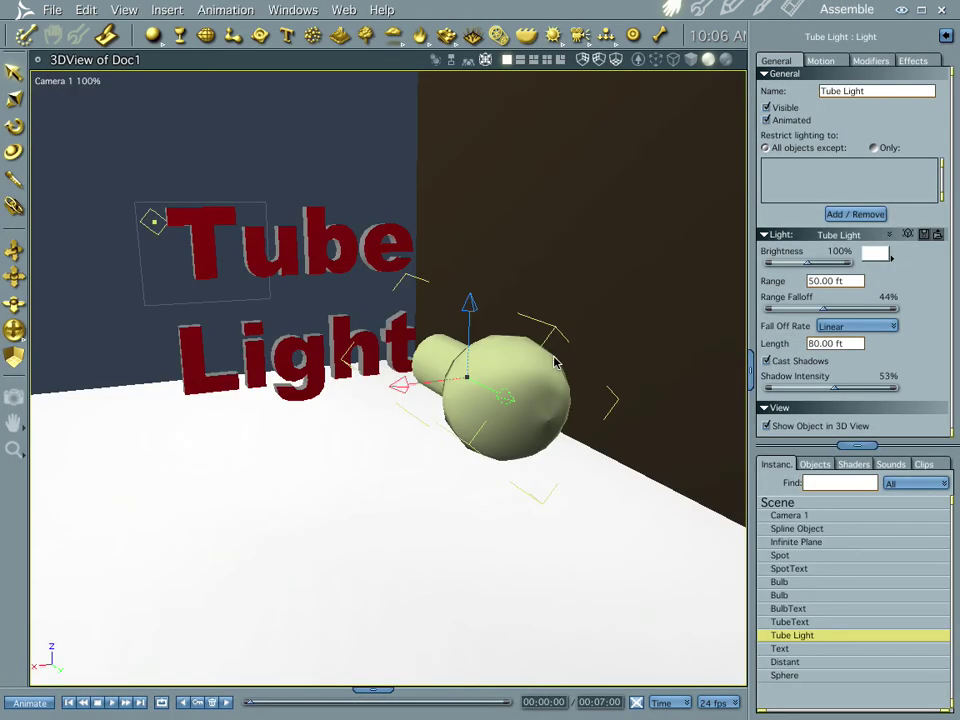
pyautogui.scroll(-3, 545, 435)
pyautogui.scroll(-2, 525, 500)
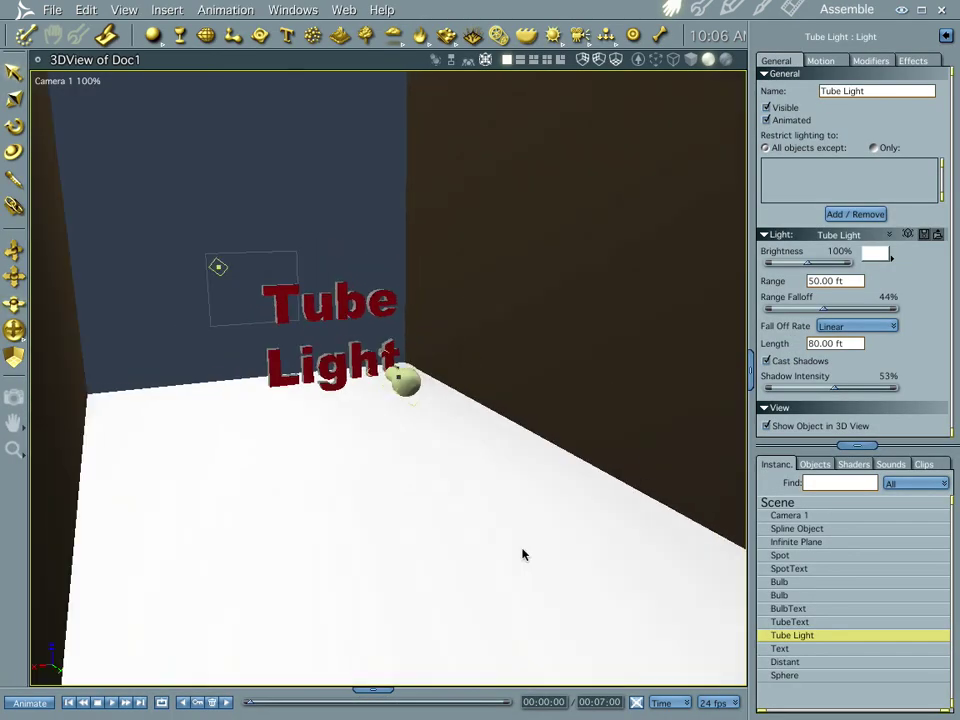
pyautogui.hotkey('ctrl', 'r')
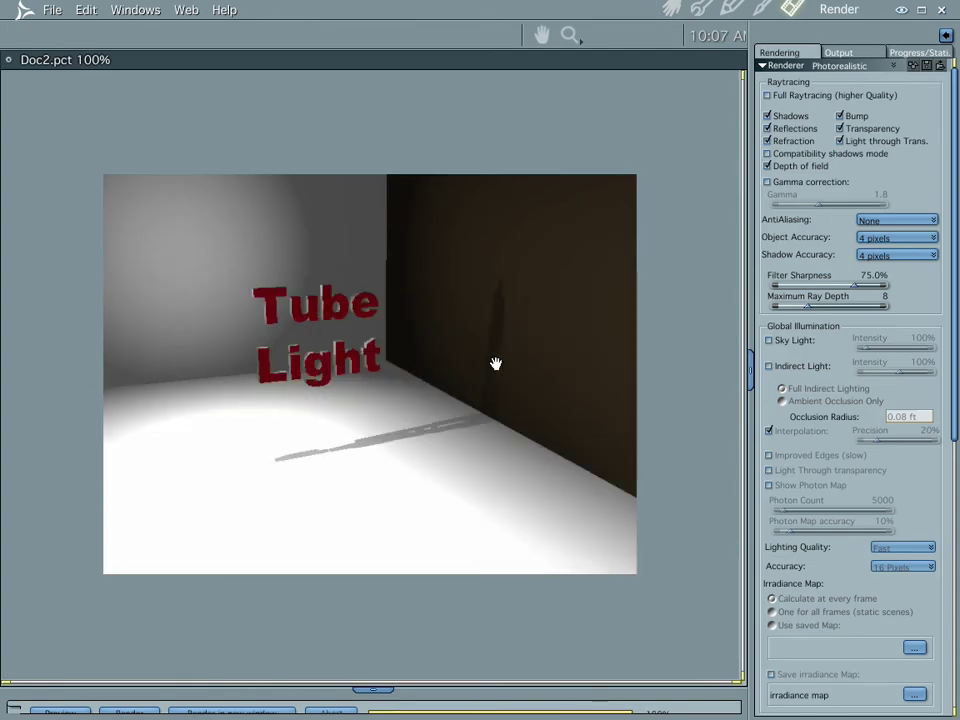
pyautogui.click(670, 8)
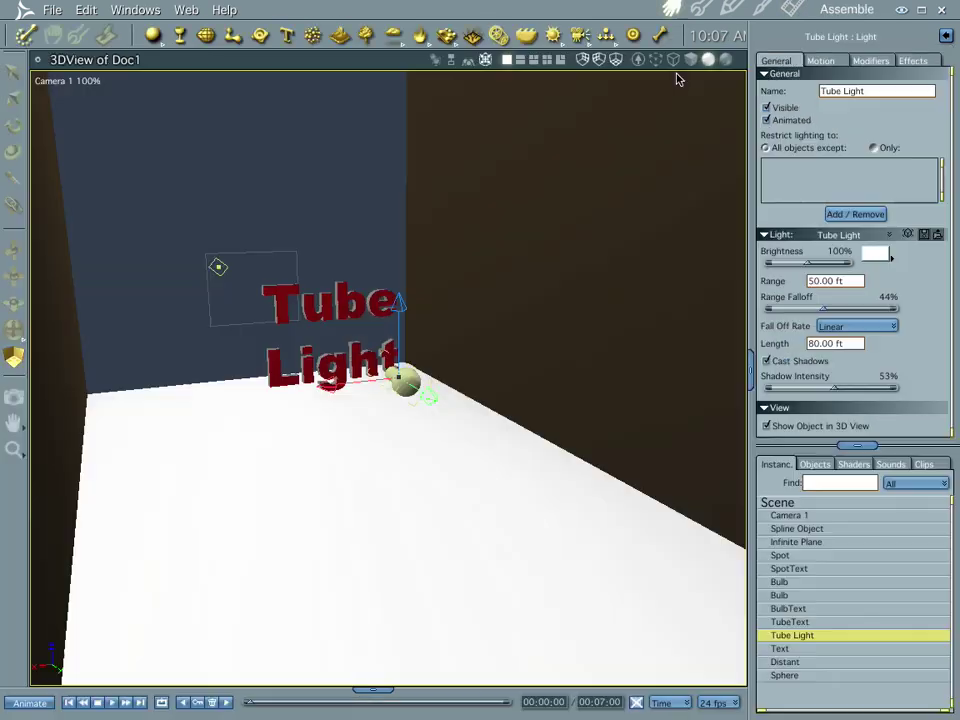
# Render the whole Tube Light room from outside its front edge and from a higher, more frontal angle.
pyautogui.scroll(-2, 527, 454)
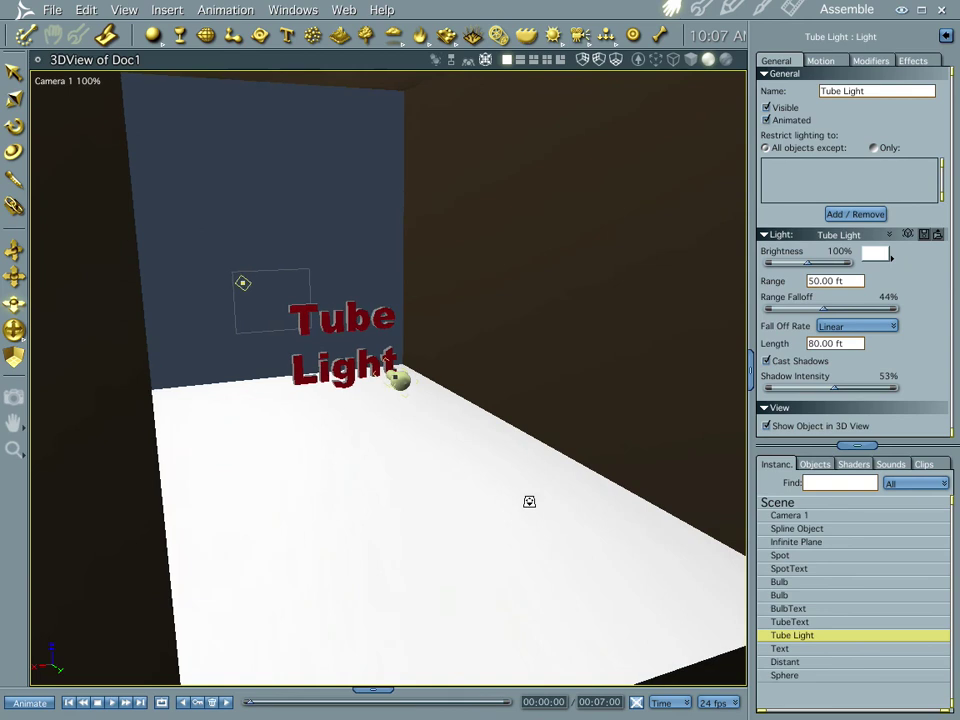
pyautogui.scroll(-1, 529, 501)
pyautogui.hotkey('ctrl', 'r')
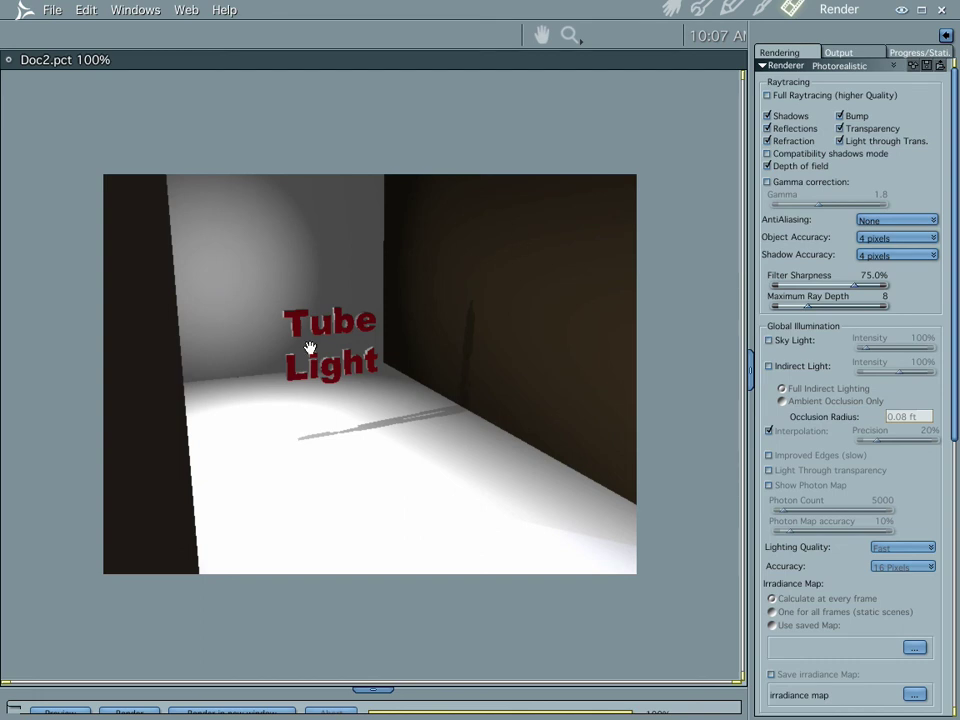
pyautogui.click(675, 7)
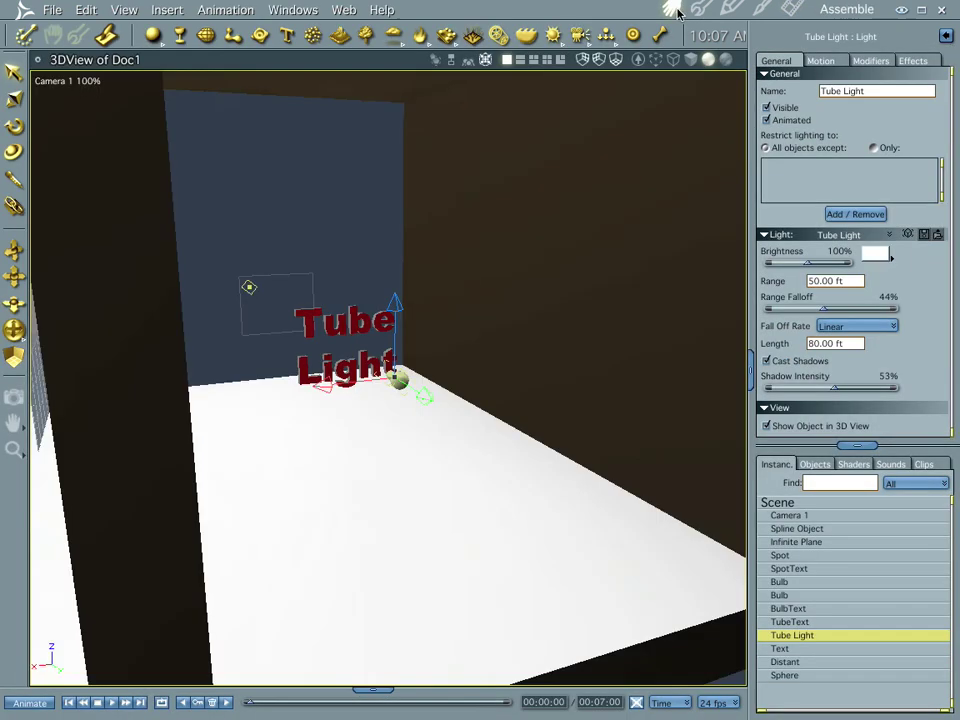
pyautogui.moveTo(467, 452); pyautogui.dragTo(448, 463)
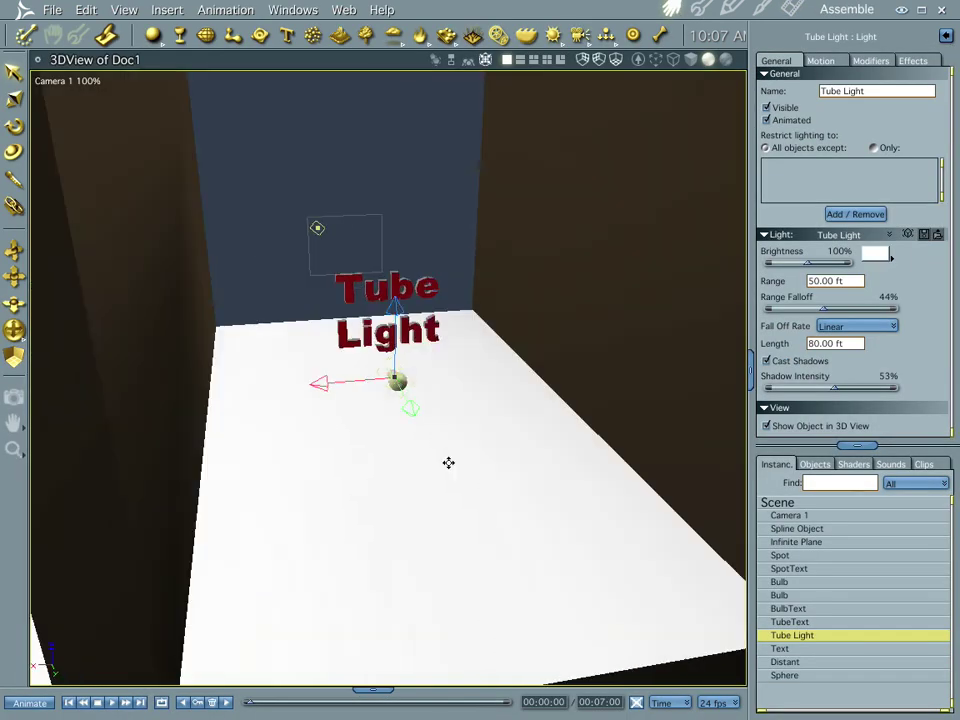
pyautogui.hotkey('ctrl', 'r')
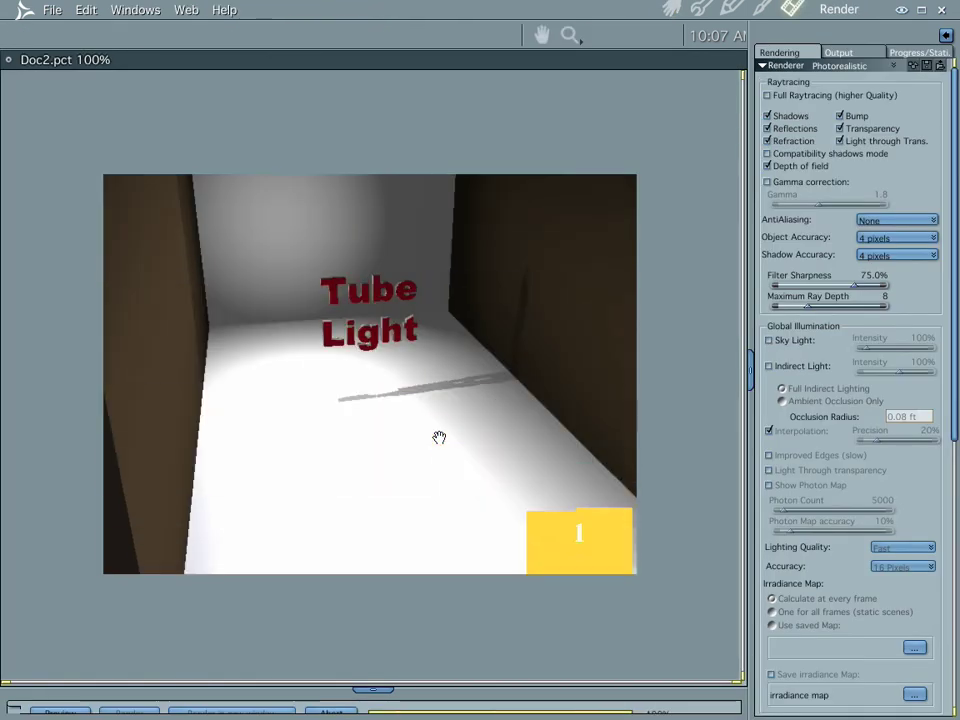
pyautogui.click(671, 7)
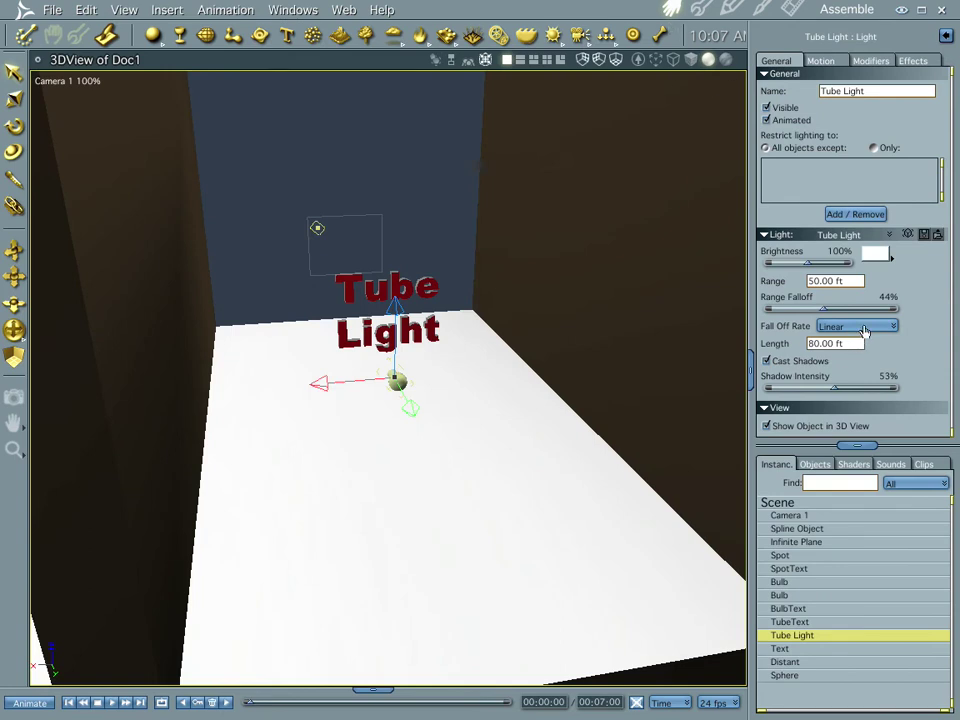
# Set the Tube Light's fall off rate to Logrithmic and render the scene.
pyautogui.click(864, 327)
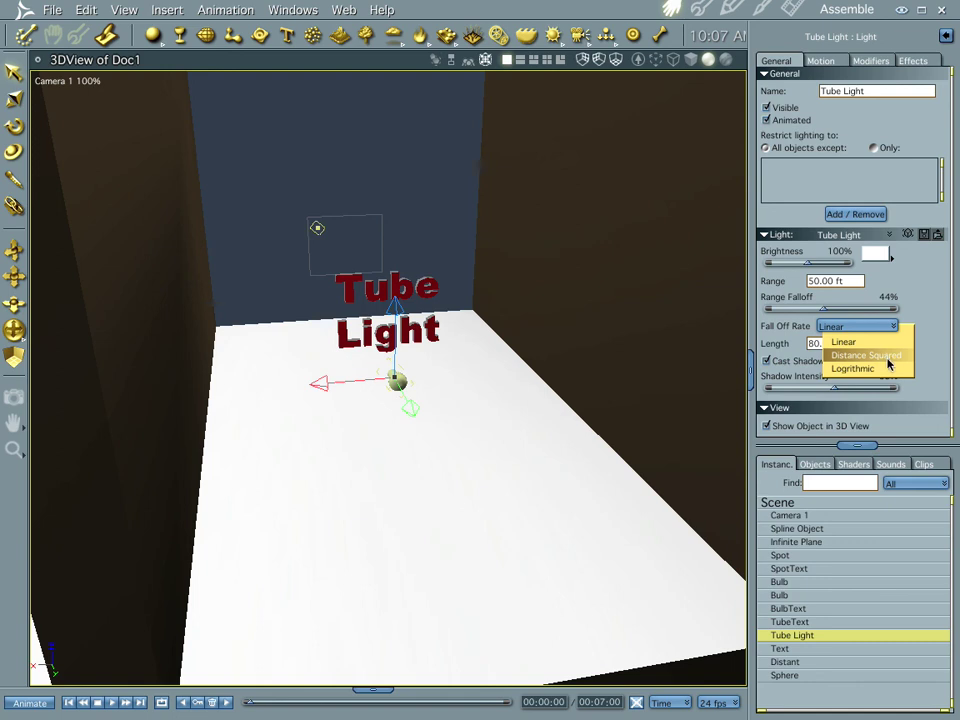
pyautogui.click(893, 368)
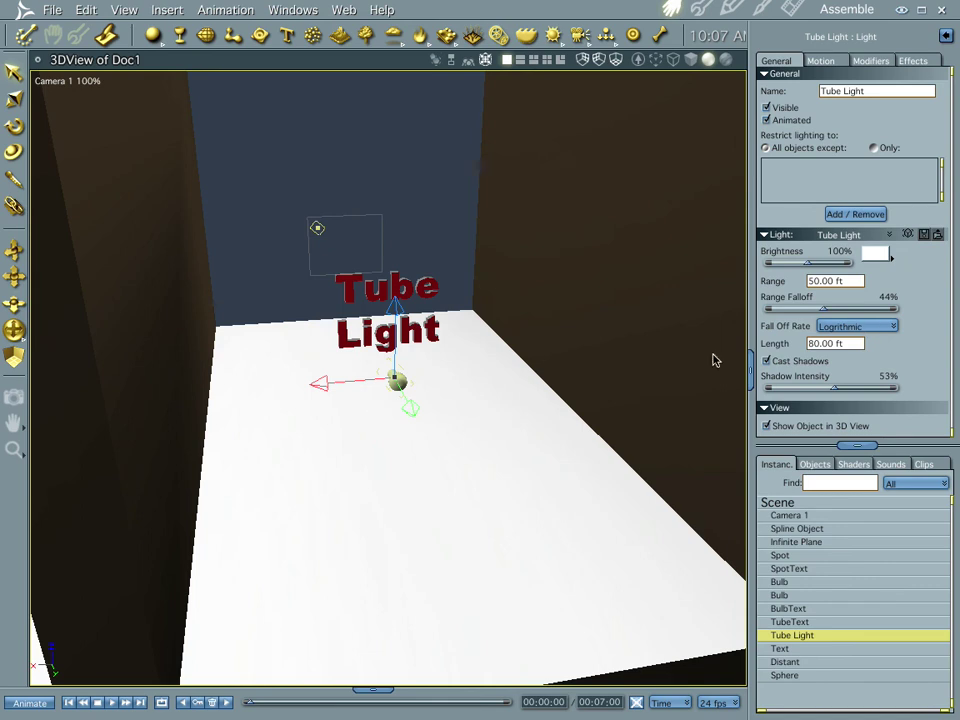
pyautogui.hotkey('ctrl', 'r')
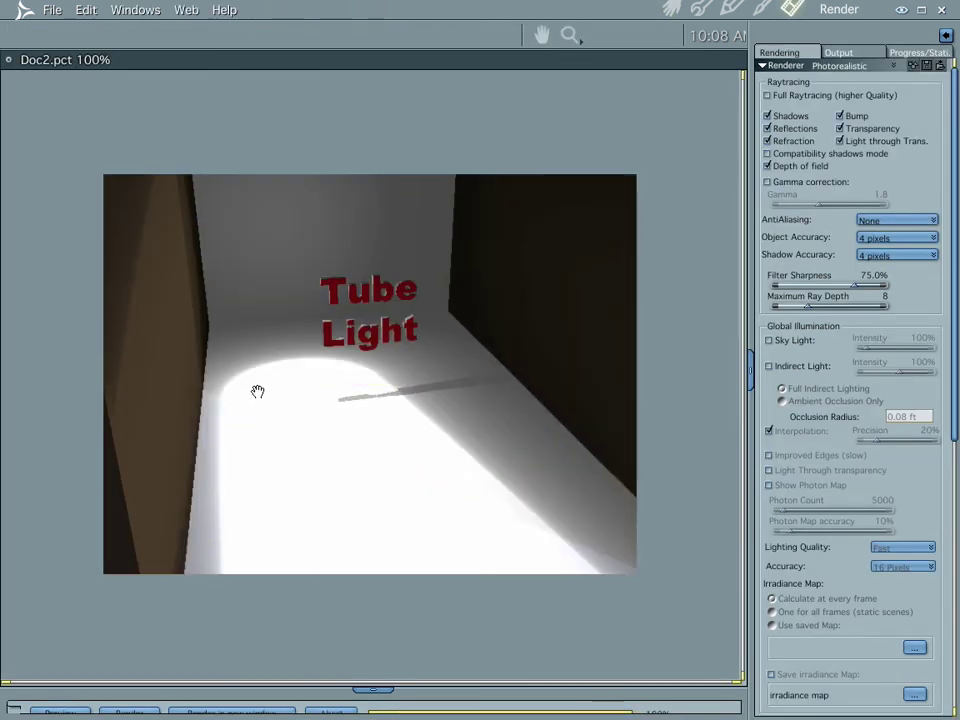
pyautogui.click(673, 8)
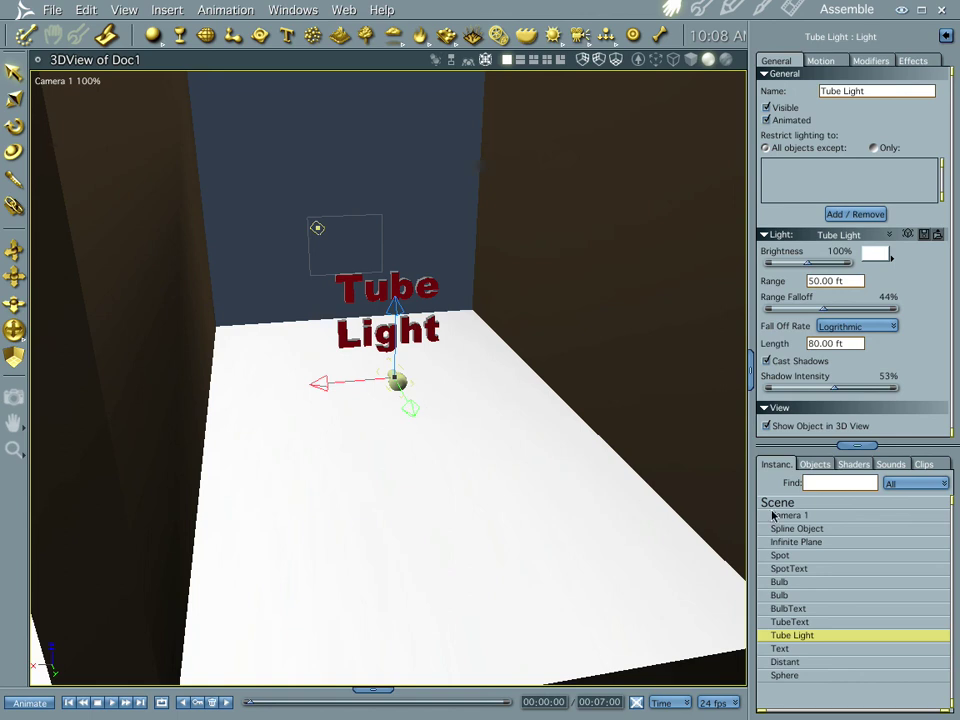
# Bring the Distant Light letters into view, render them and return to the scene at a lower viewing angle.
pyautogui.click(786, 662)
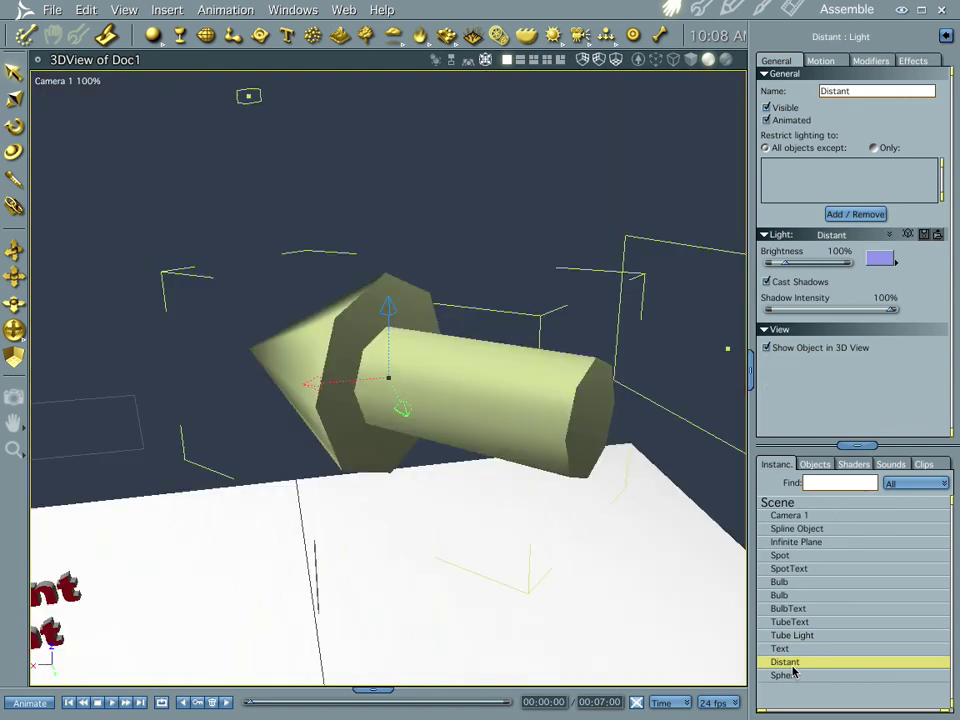
pyautogui.click(786, 676)
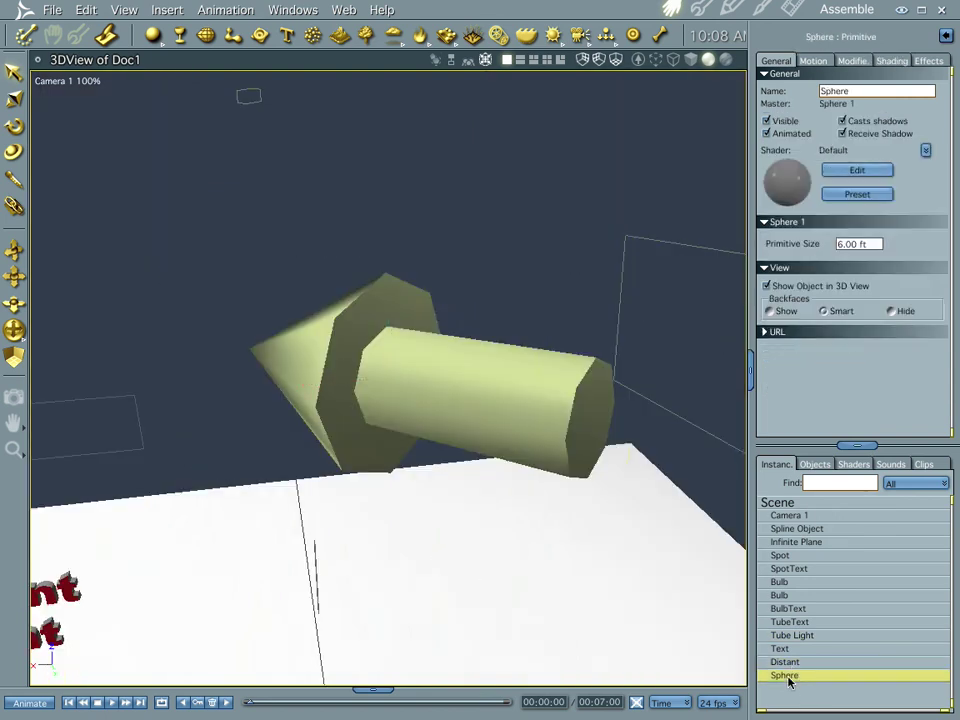
pyautogui.click(782, 649)
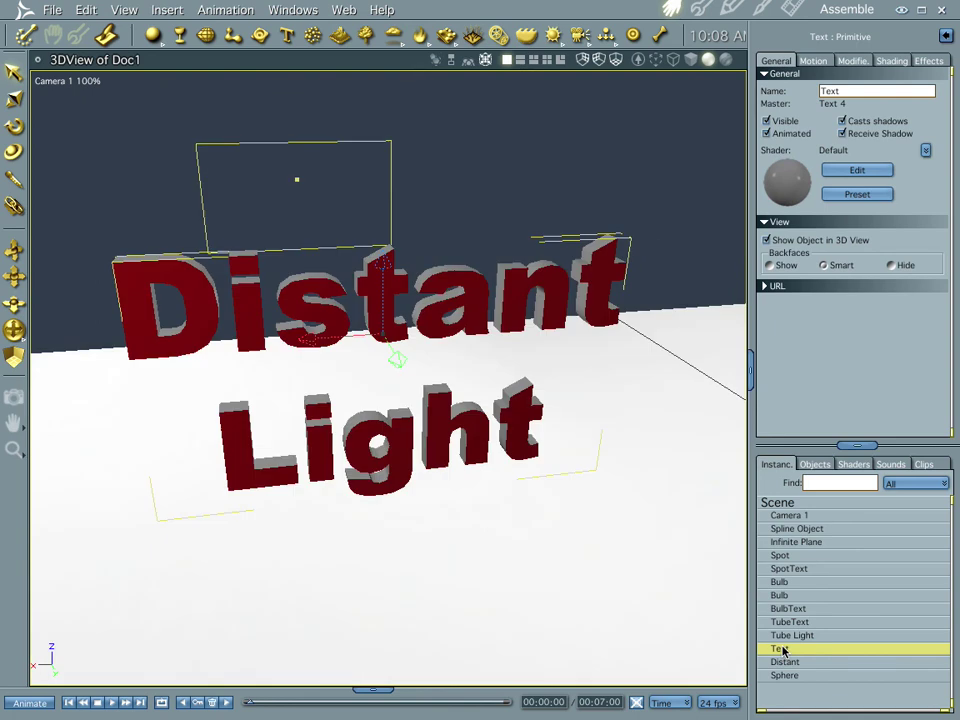
pyautogui.hotkey('ctrl', 'r')
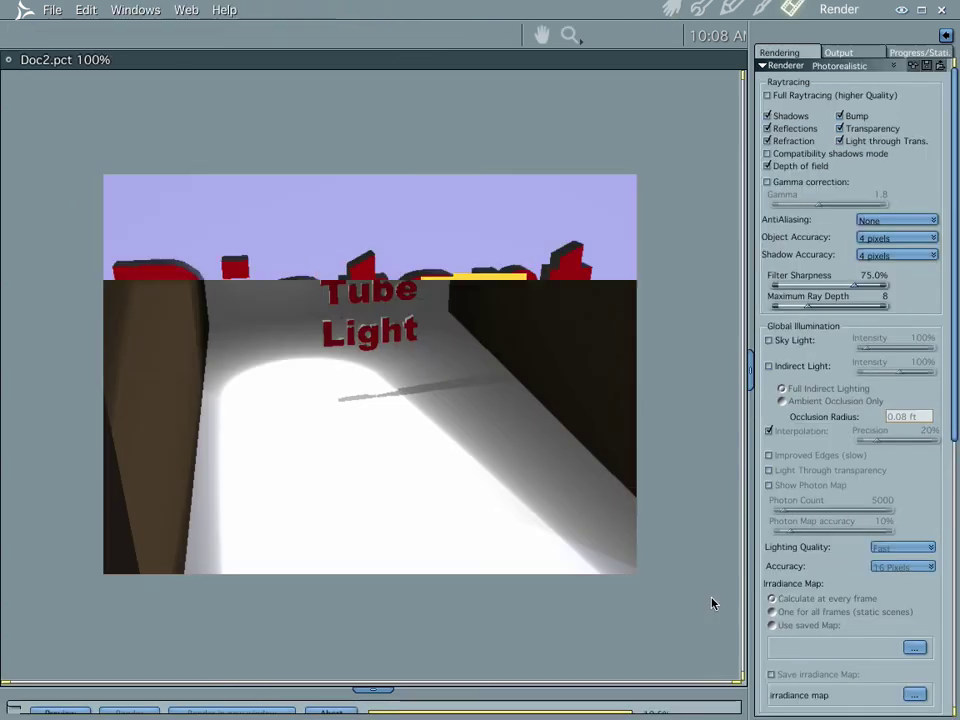
pyautogui.click(671, 10)
pyautogui.moveTo(426, 345); pyautogui.dragTo(415, 319, button='middle')
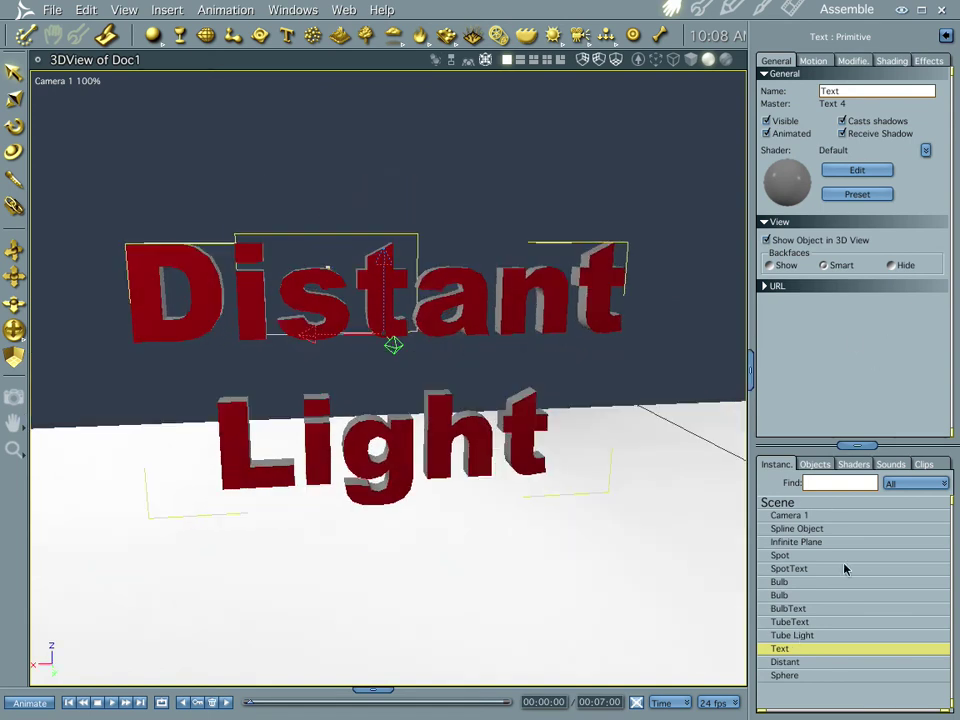
# Try the Distant light at 583% brightness with a test render.
pyautogui.click(785, 662)
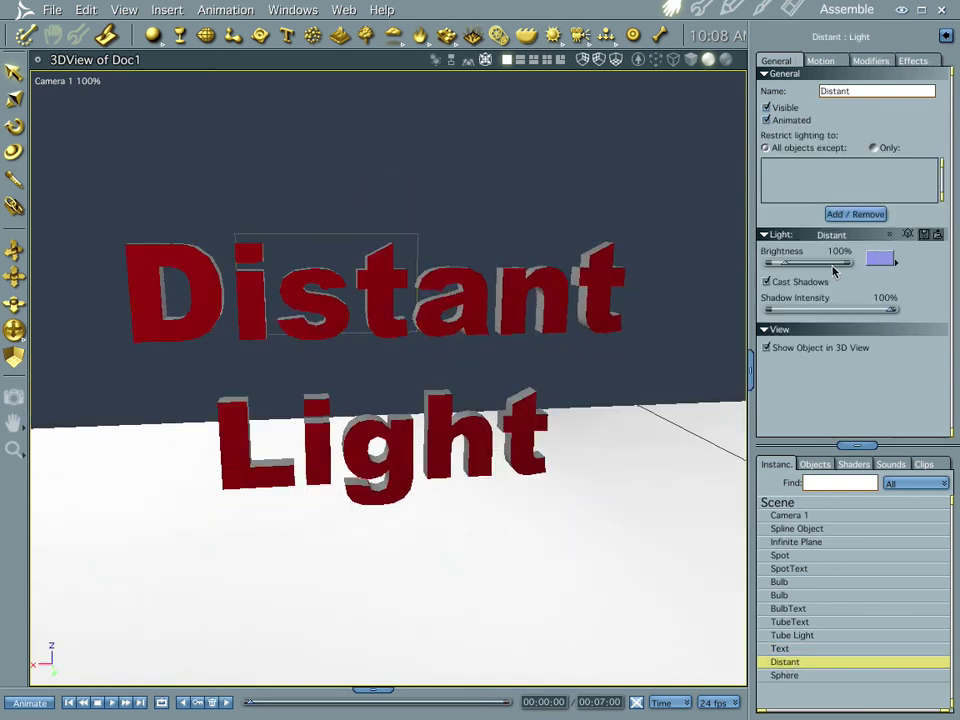
pyautogui.moveTo(786, 264); pyautogui.dragTo(793, 266)
pyautogui.hotkey('ctrl', 'r')
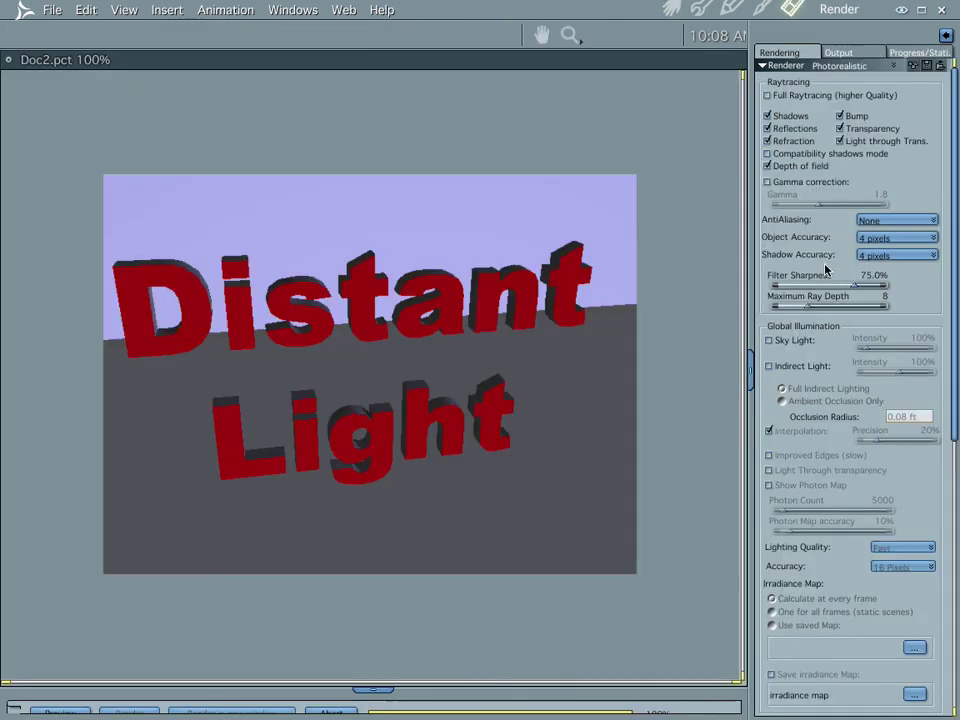
pyautogui.click(671, 8)
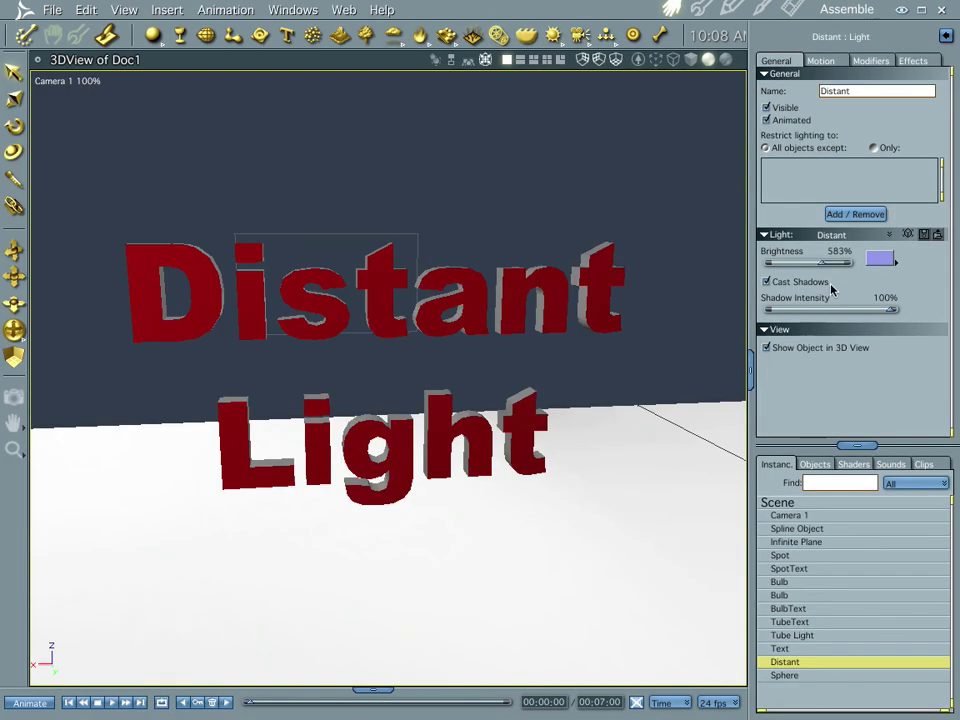
# Set the Distant light's brightness to 79% and shift its colour hue to 3.35%, and render the scene.
pyautogui.moveTo(824, 267); pyautogui.dragTo(786, 262)
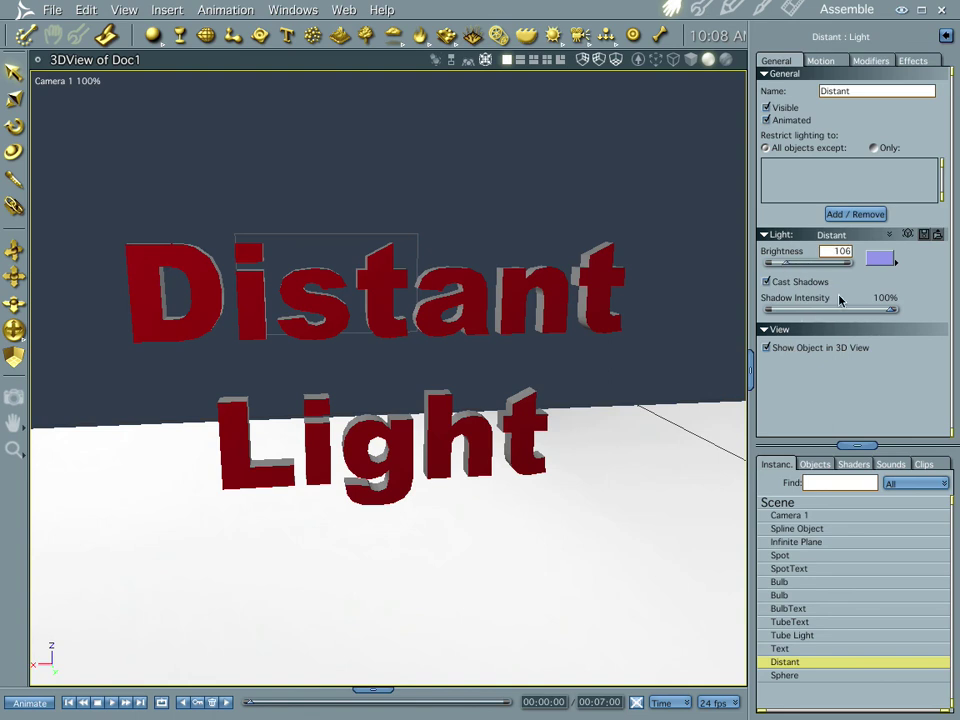
pyautogui.moveTo(790, 262); pyautogui.dragTo(786, 266)
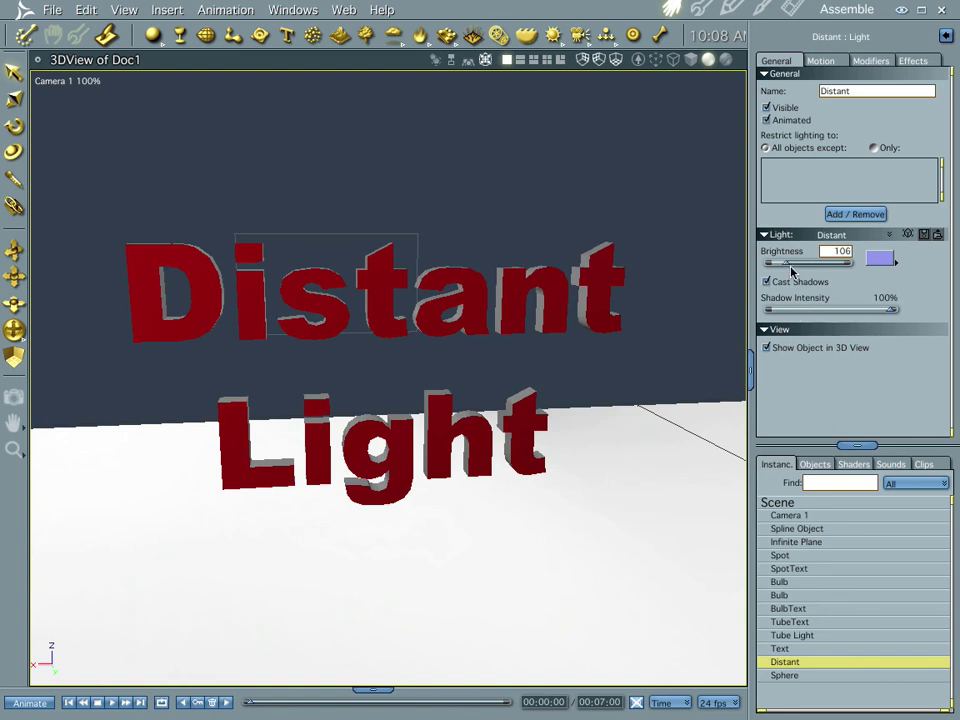
pyautogui.click(884, 259)
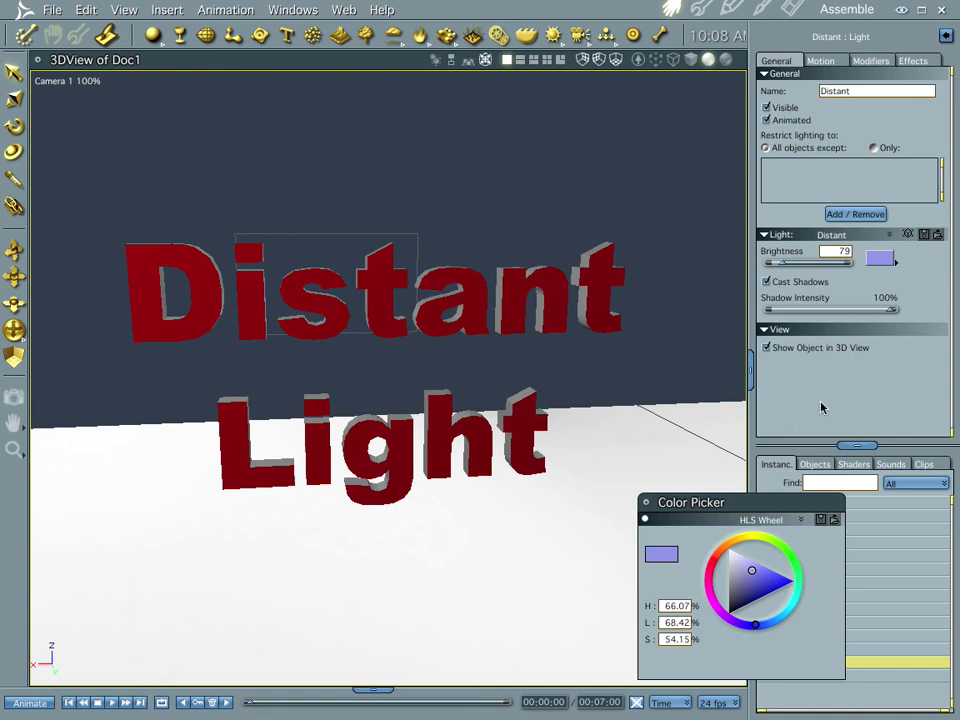
pyautogui.click(722, 553)
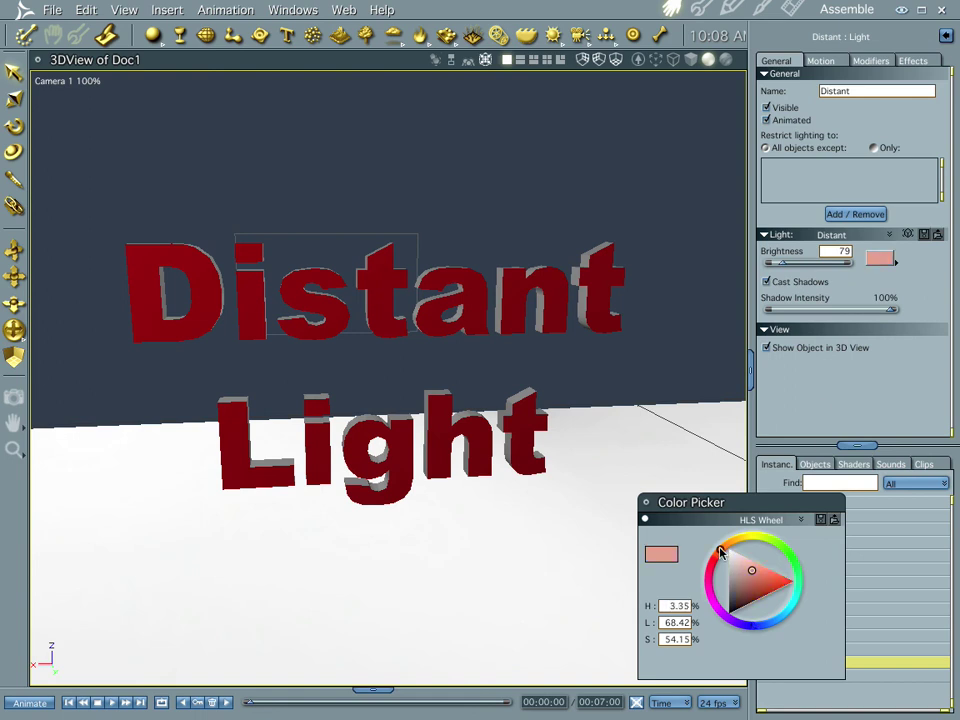
pyautogui.hotkey('ctrl', 'r')
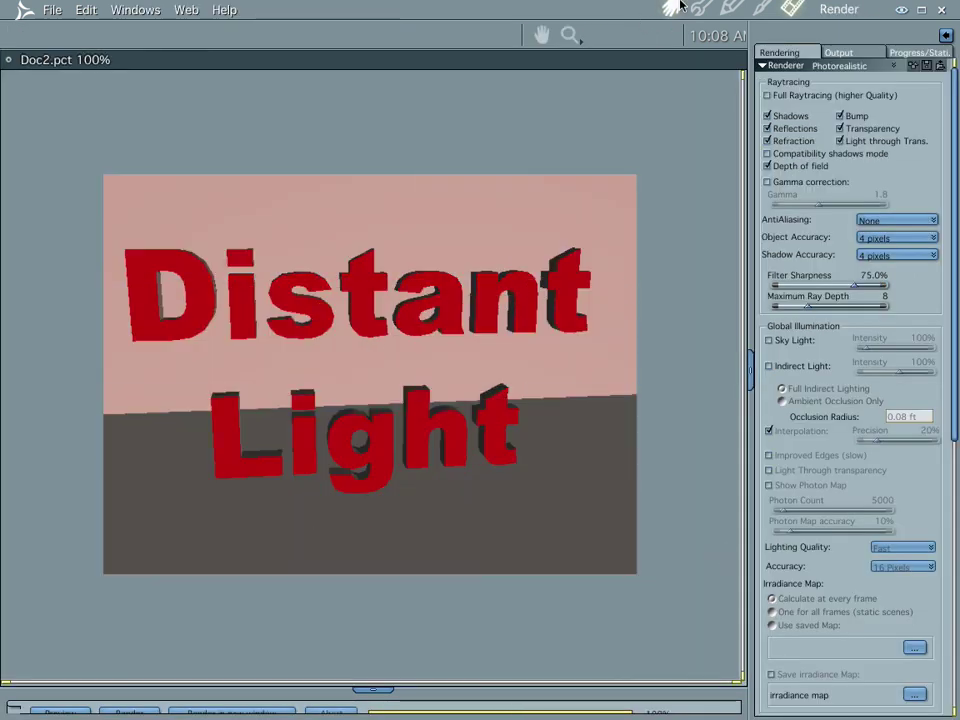
pyautogui.click(672, 8)
# Try a fully saturated red for the Distant light with 50% lightness and 100% saturation in a test render.
pyautogui.moveTo(764, 600); pyautogui.dragTo(829, 574)
pyautogui.hotkey('ctrl', 'r')
pyautogui.click(672, 8)
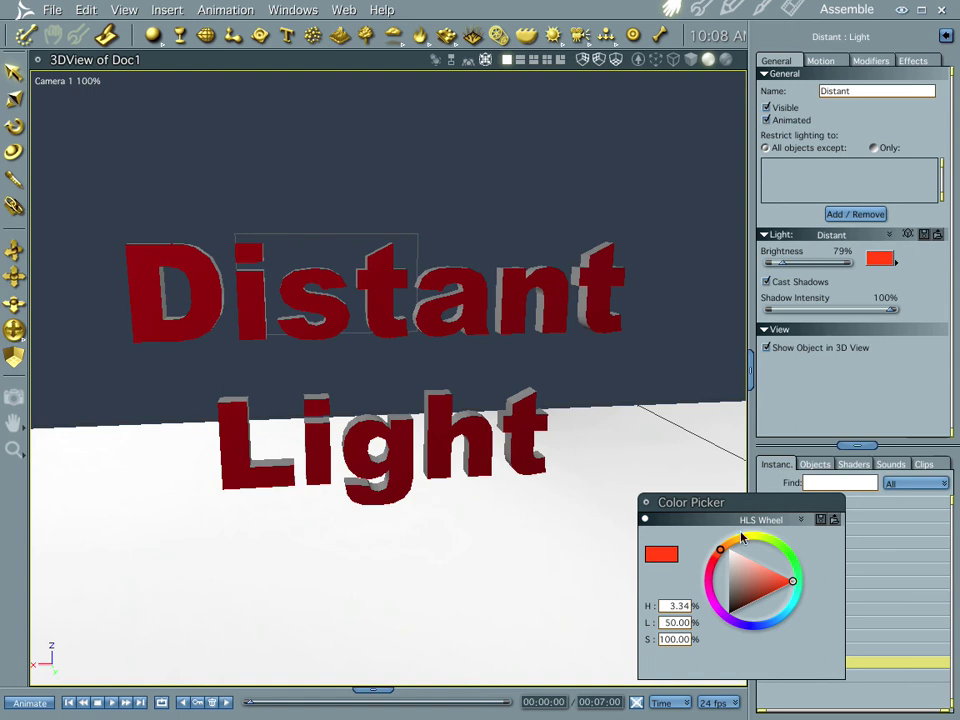
# Soften the Distant light's red to 60.53% lightness and 41.67% saturation, and render the scene.
pyautogui.click(747, 577)
pyautogui.hotkey('ctrl', 'r')
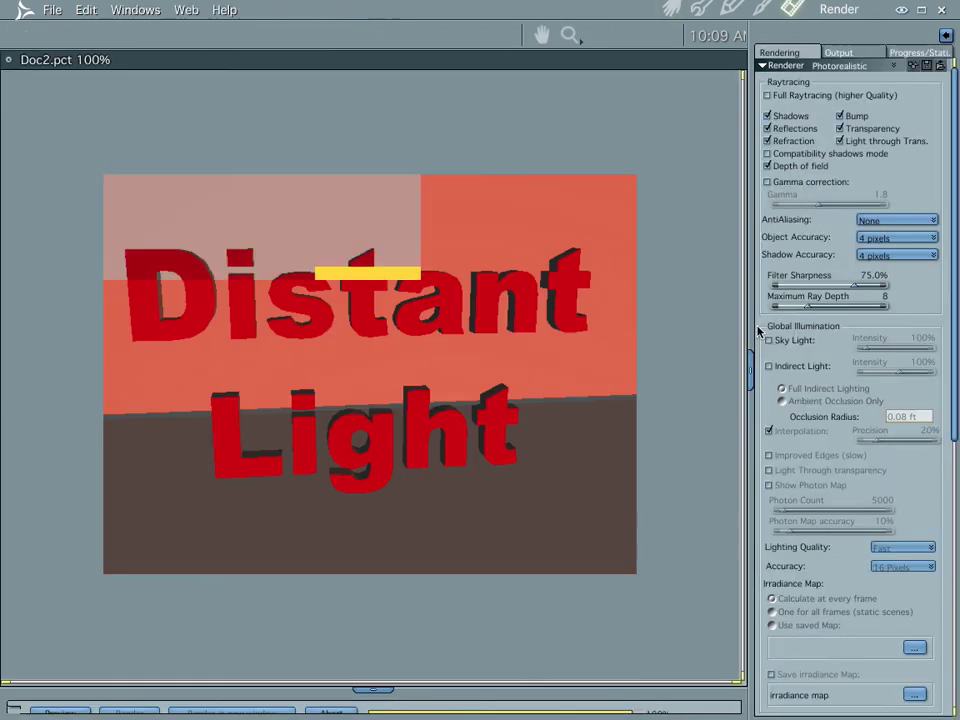
pyautogui.click(668, 8)
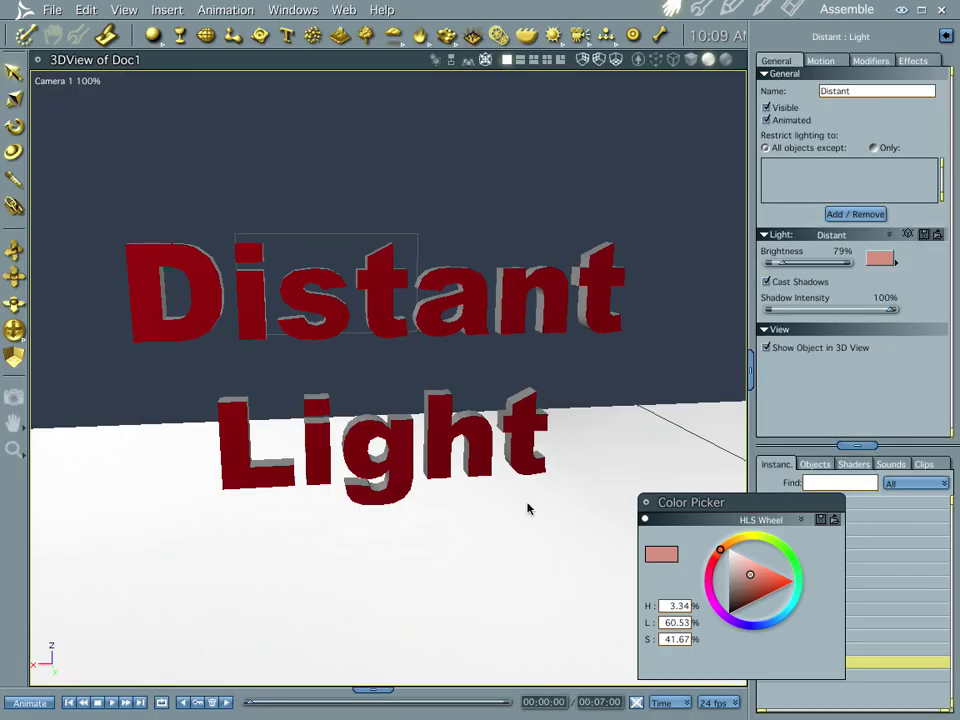
# Bring the whole three-room box into view and render it with all four light types.
pyautogui.click(525, 567)
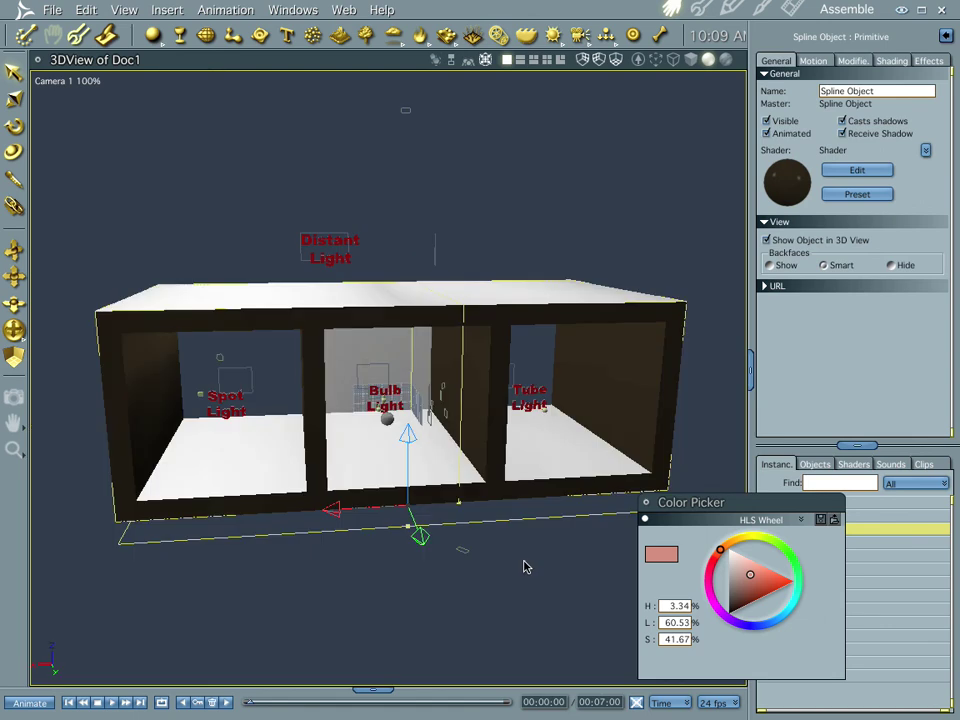
pyautogui.hotkey('ctrl', 'r')
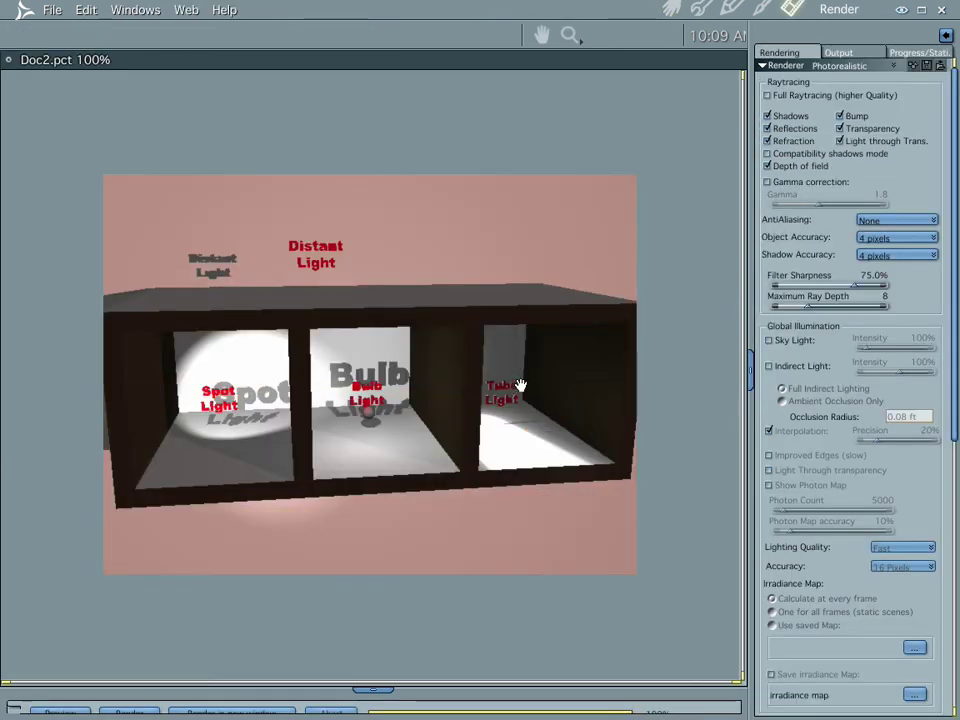
pyautogui.click(670, 8)
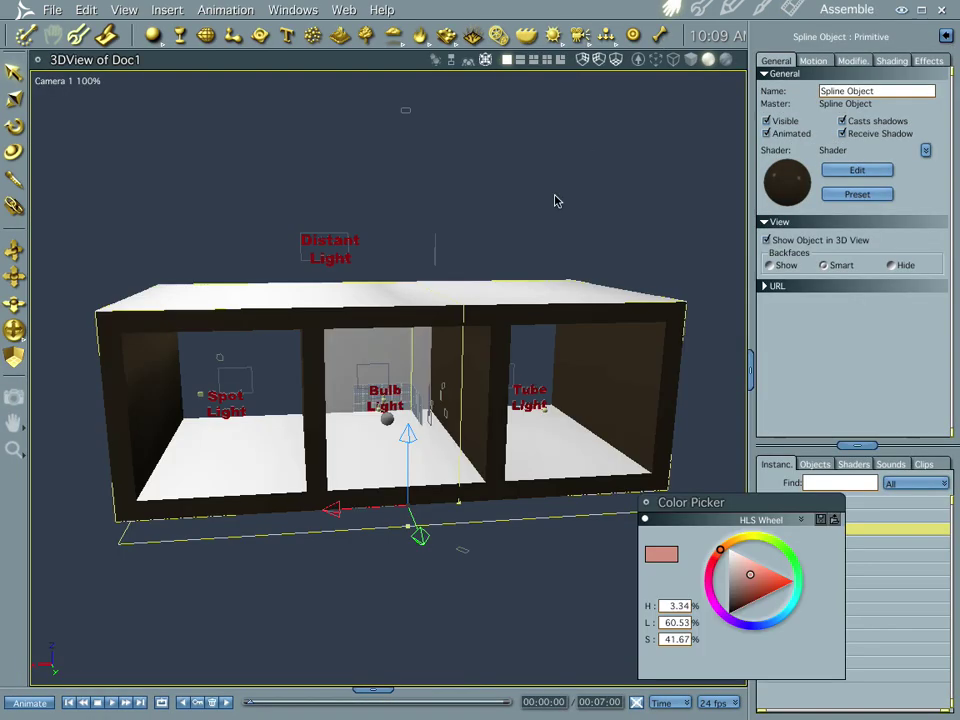
# Move the Distant Light letters forward, away from the back plane, and render the whole scene.
pyautogui.click(333, 245)
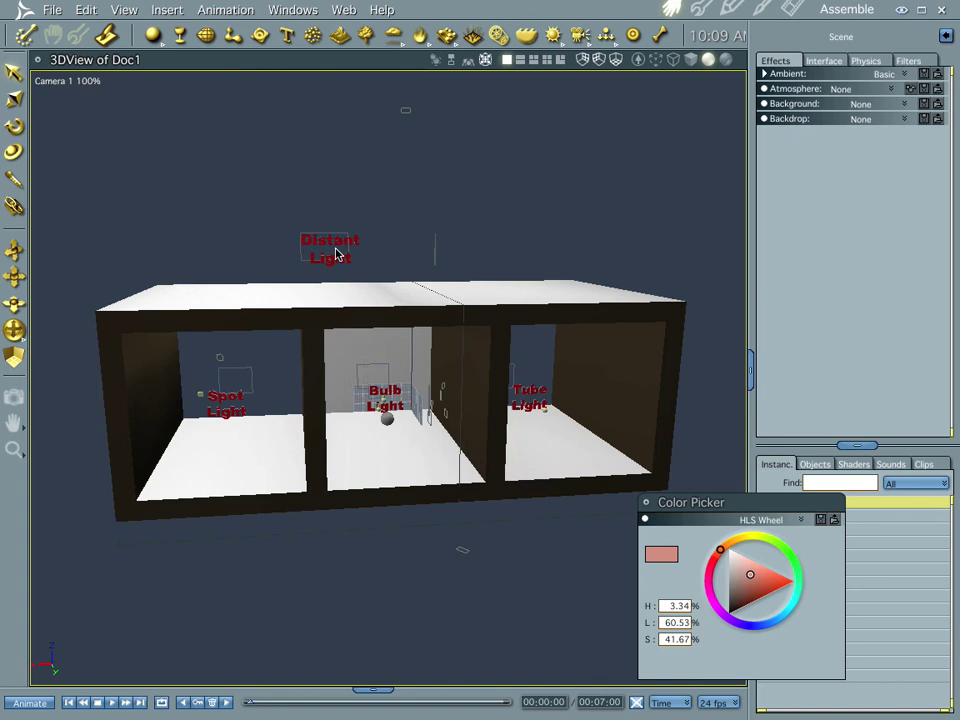
pyautogui.click(336, 253)
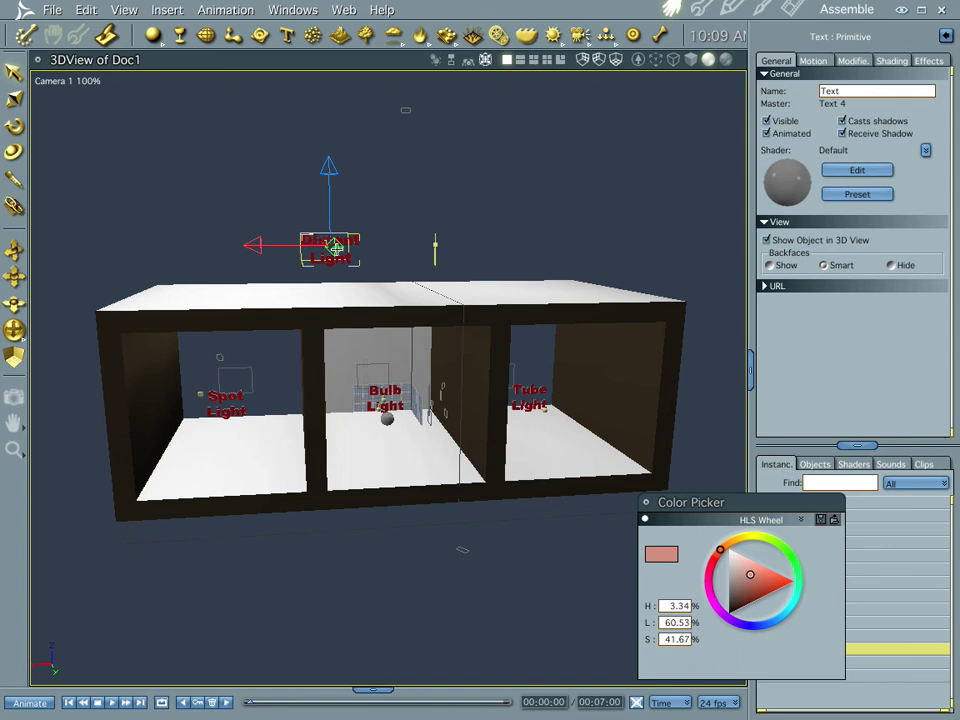
pyautogui.moveTo(336, 248); pyautogui.dragTo(380, 255)
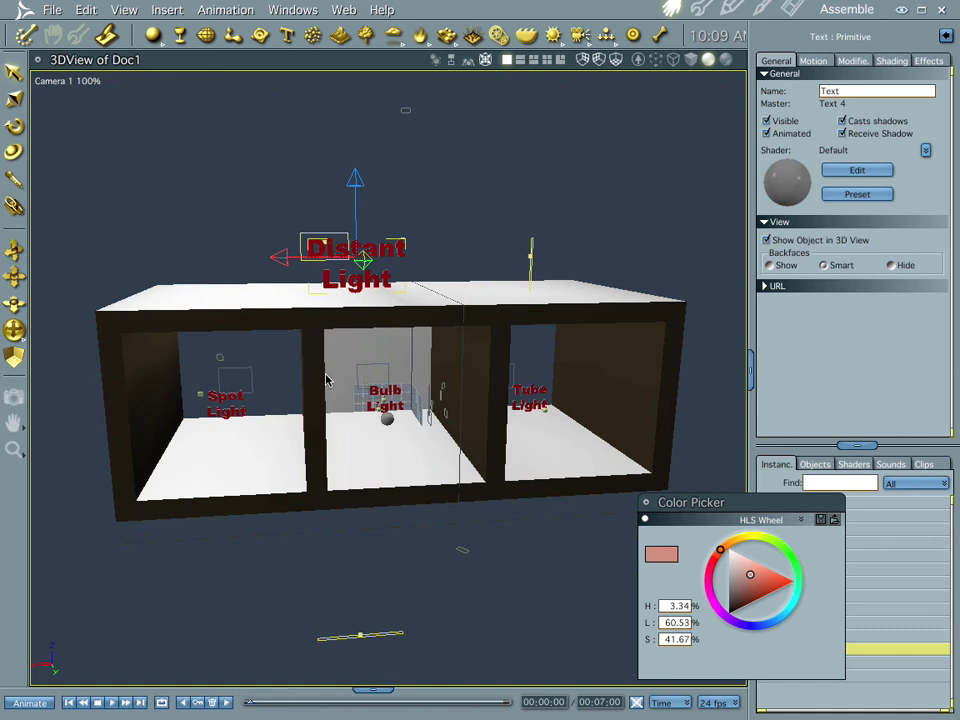
pyautogui.hotkey('ctrl', 'r')
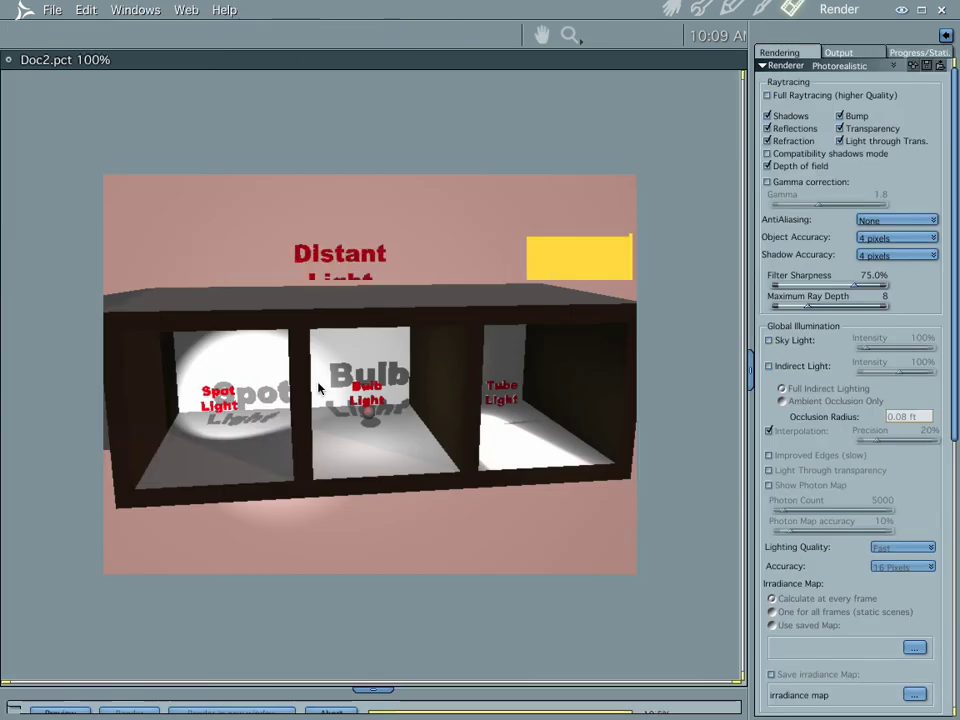